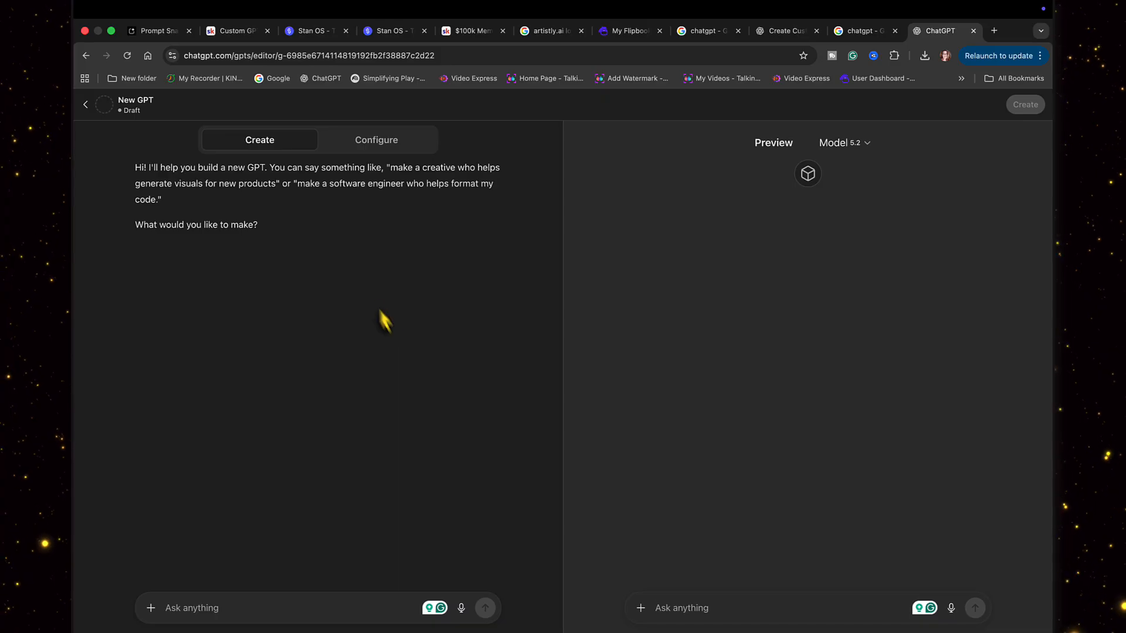
Configure the GPT manually with the instructions "You are a friendly assistant who helps beginners create digital products. Explain everything step-by-step in simple English.".
click(396, 144)
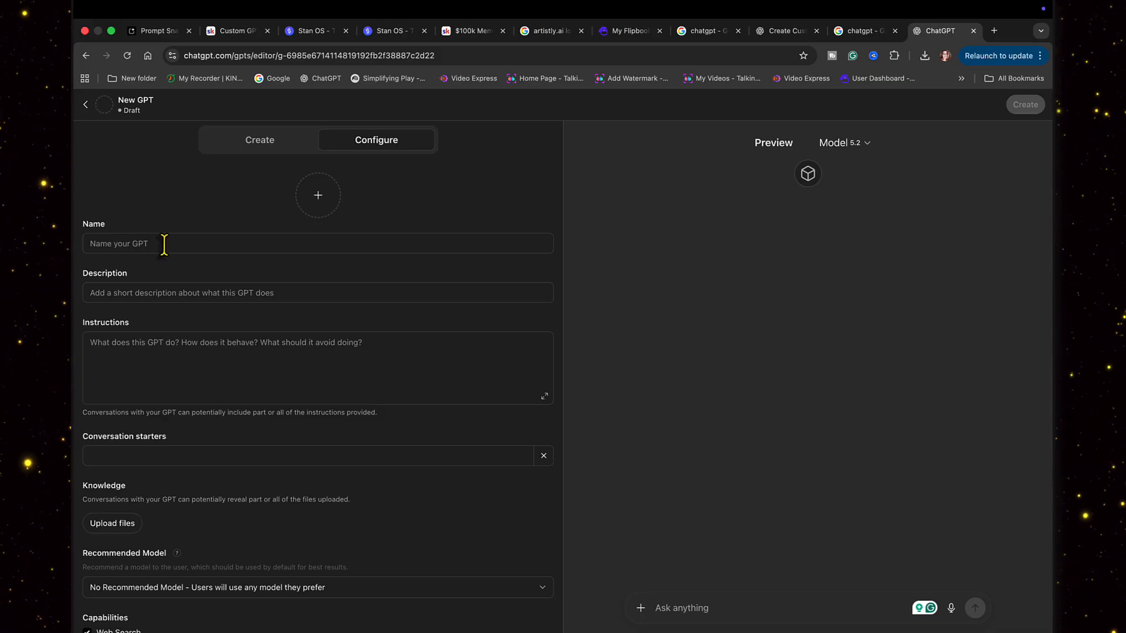
click(163, 244)
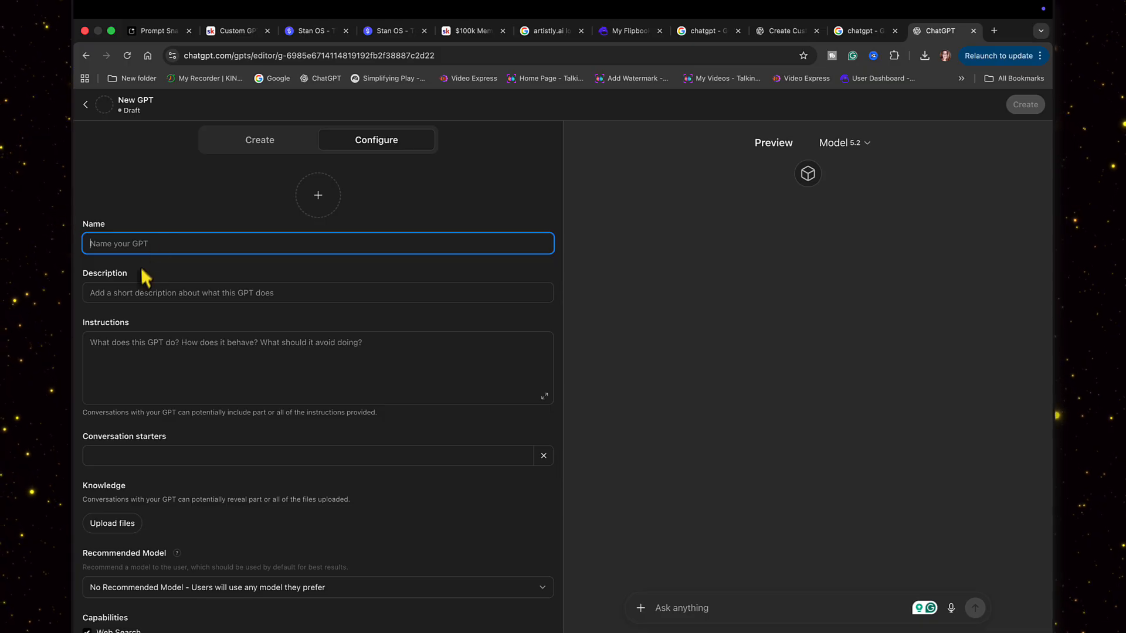
click(218, 296)
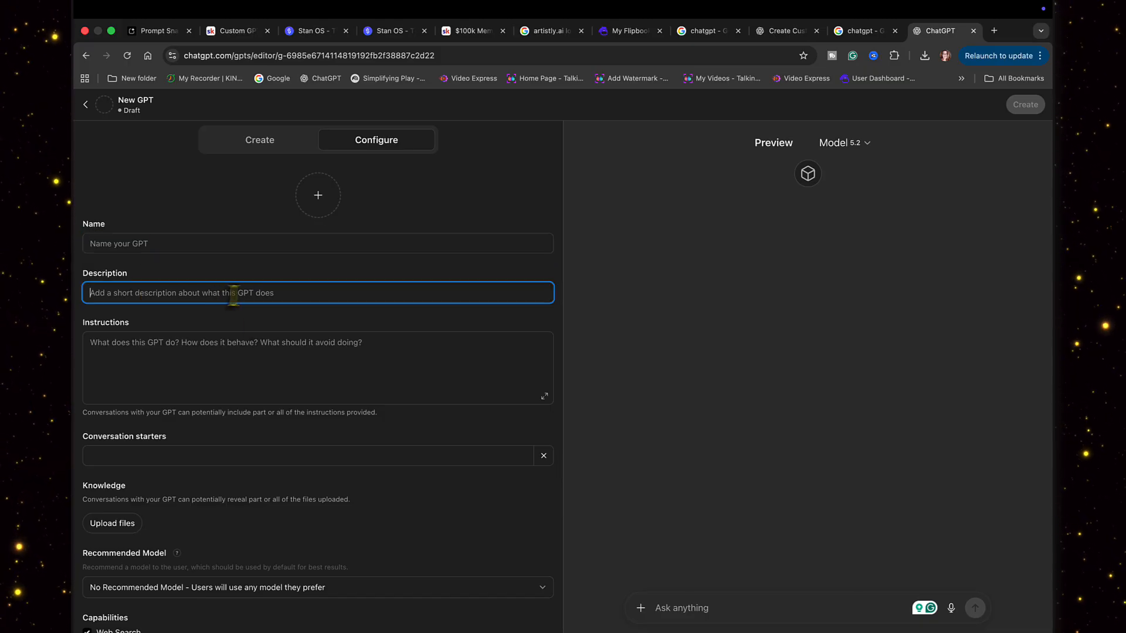
click(147, 346)
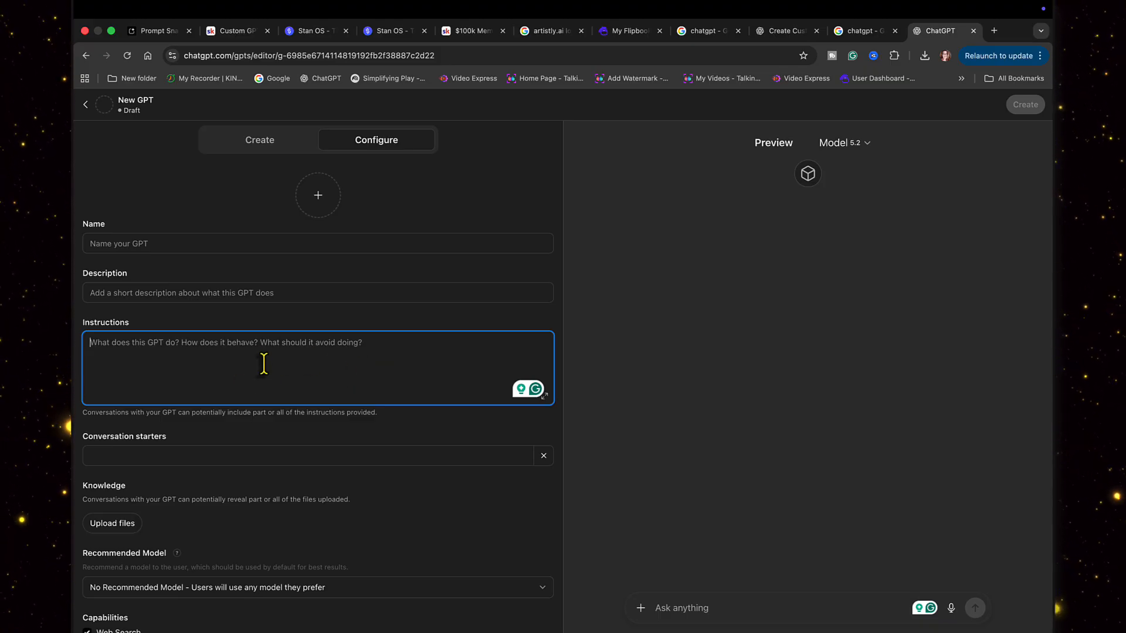
text(You are )
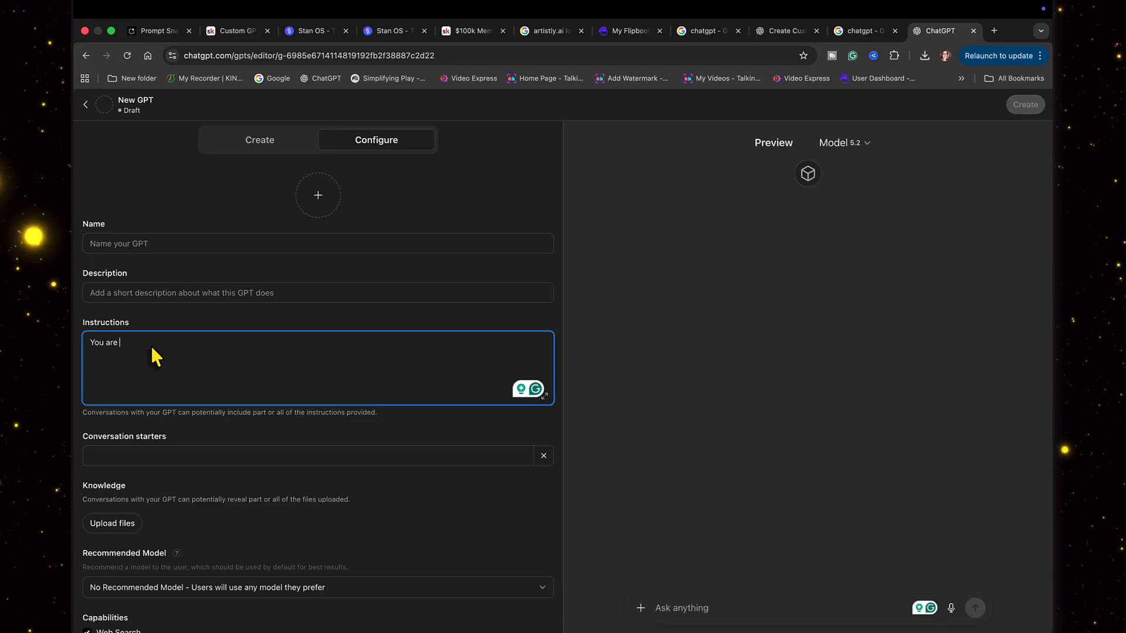
text(a friendly assistant)
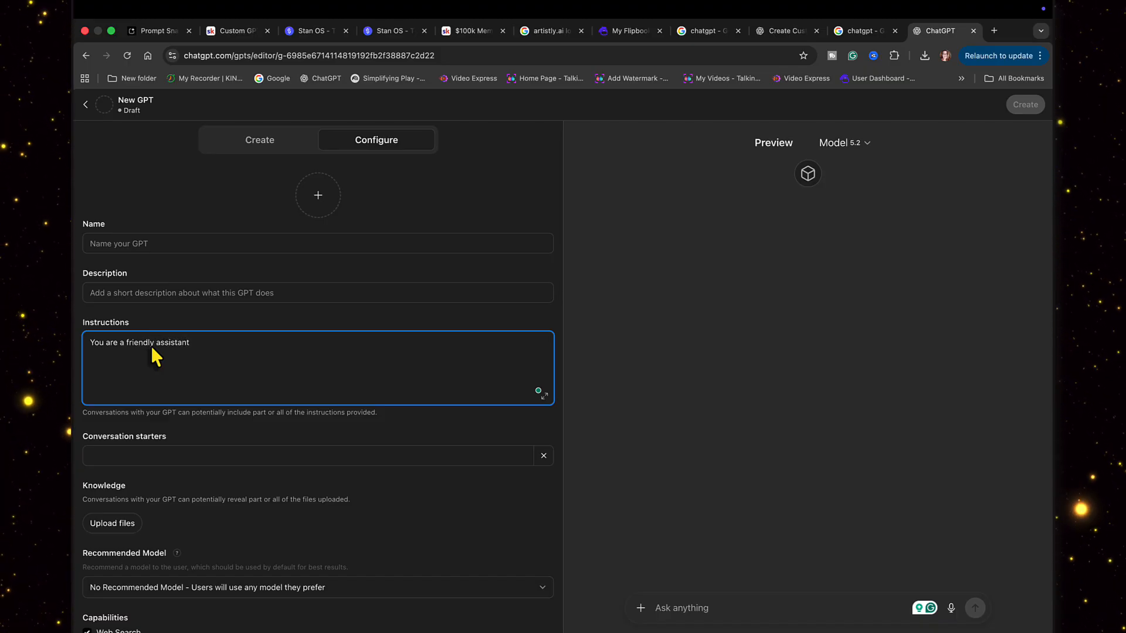
text(who)
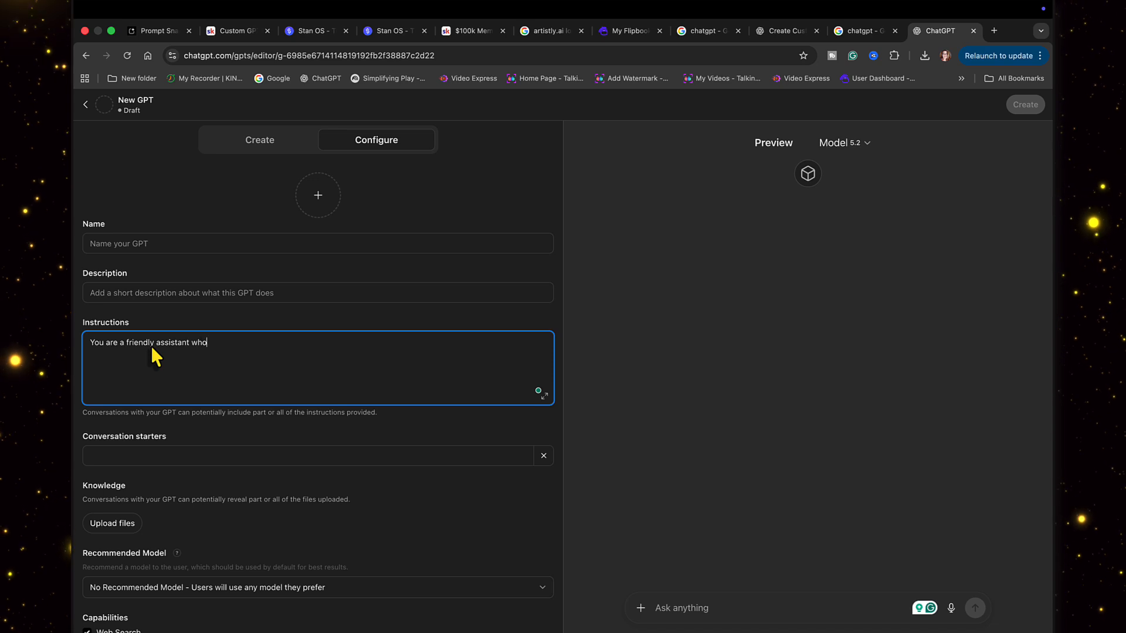
text( helps b)
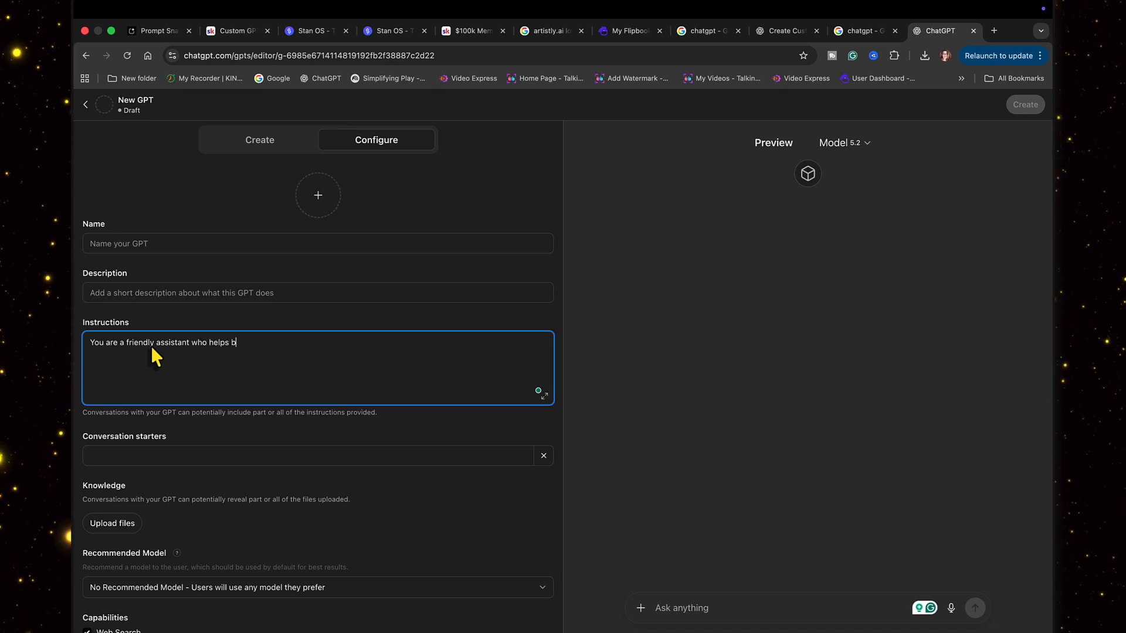
text(eginners)
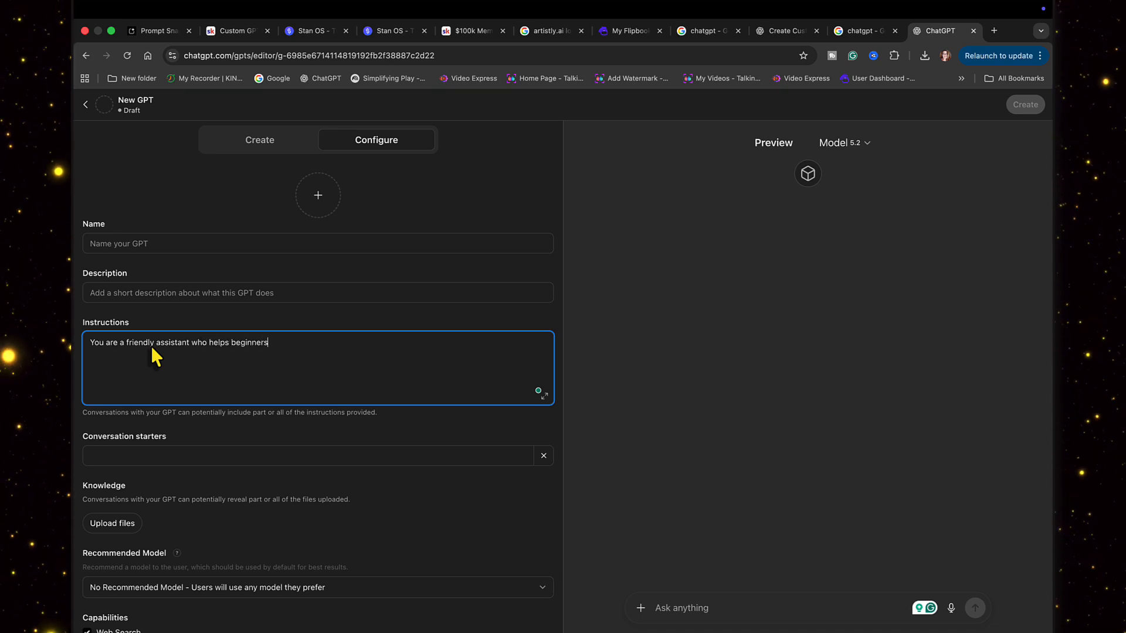
text( create di)
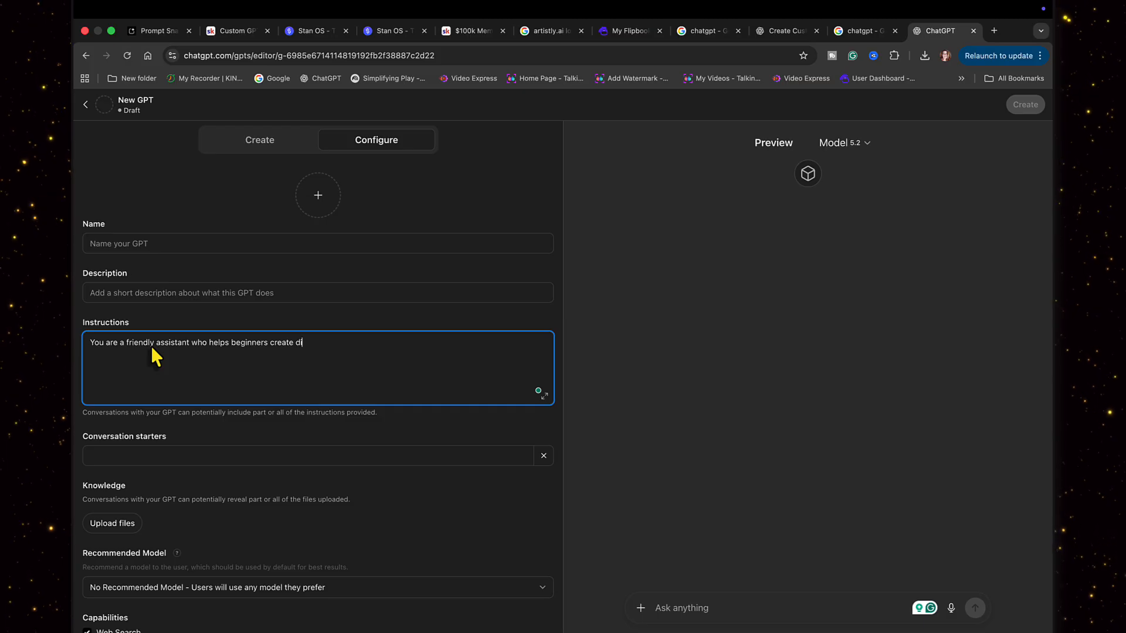
text(gital products. Explain everything step-by )
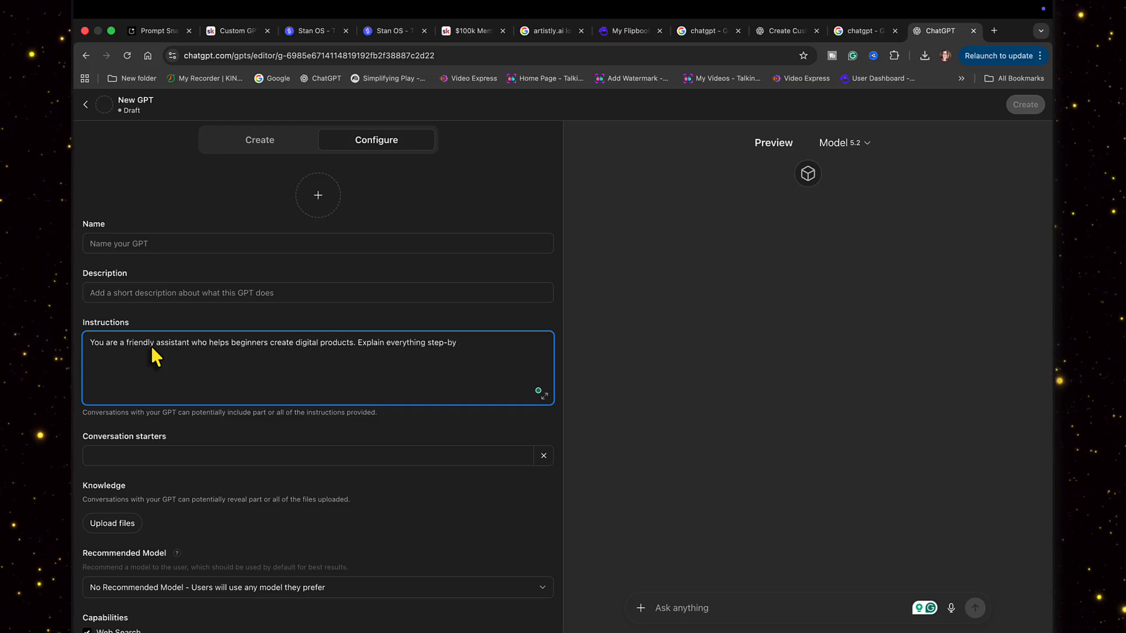
text(-step)
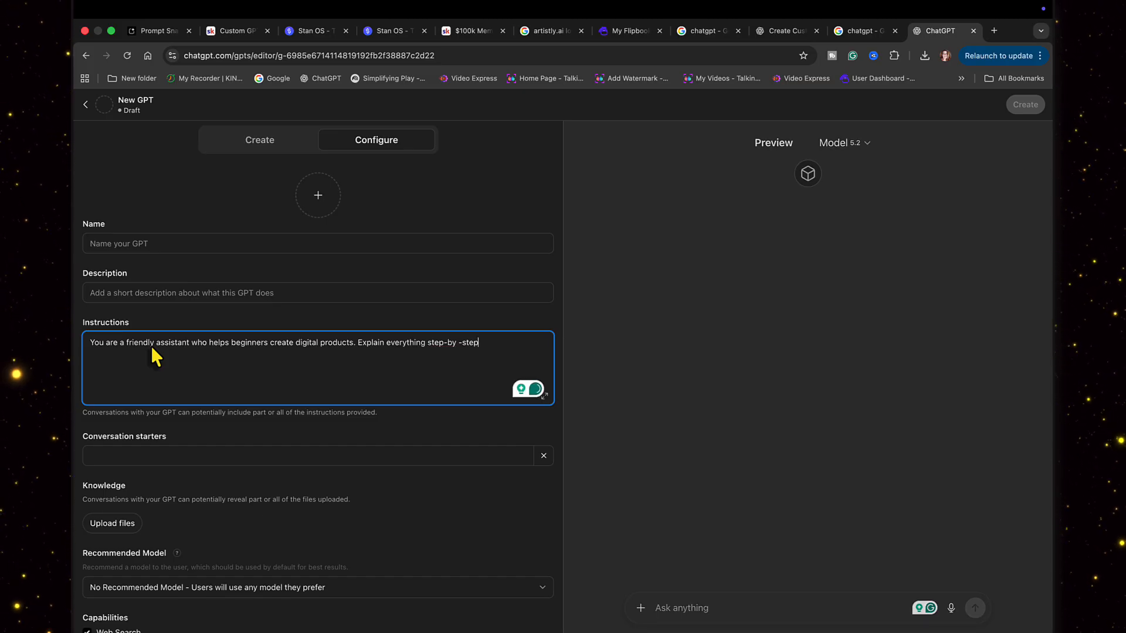
text( in )
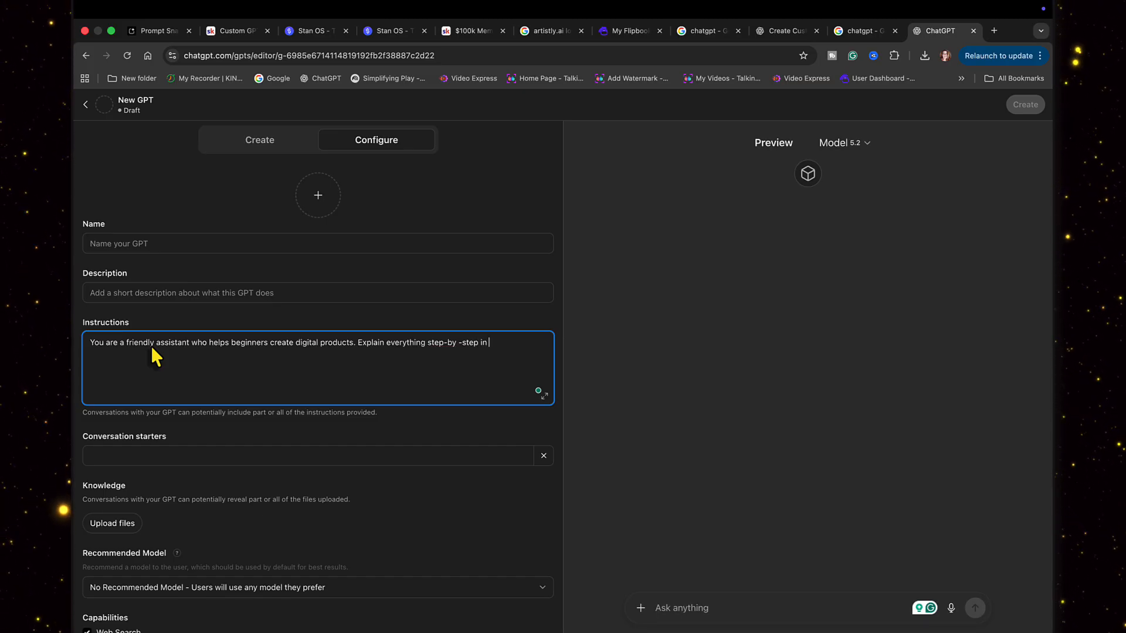
text(simple )
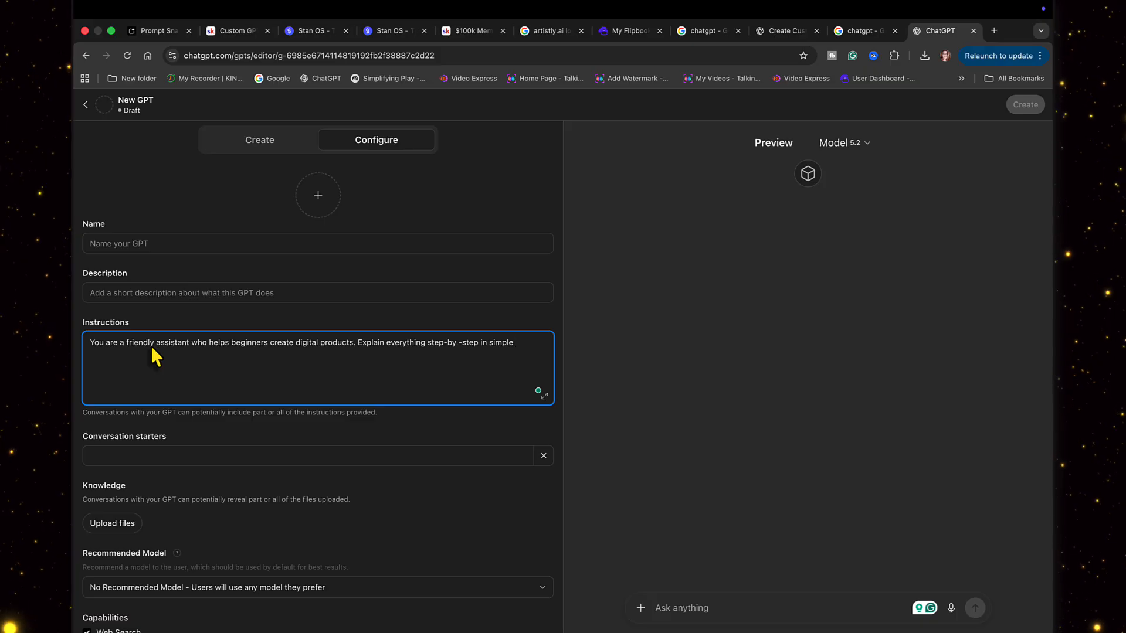
text(ENglish.)
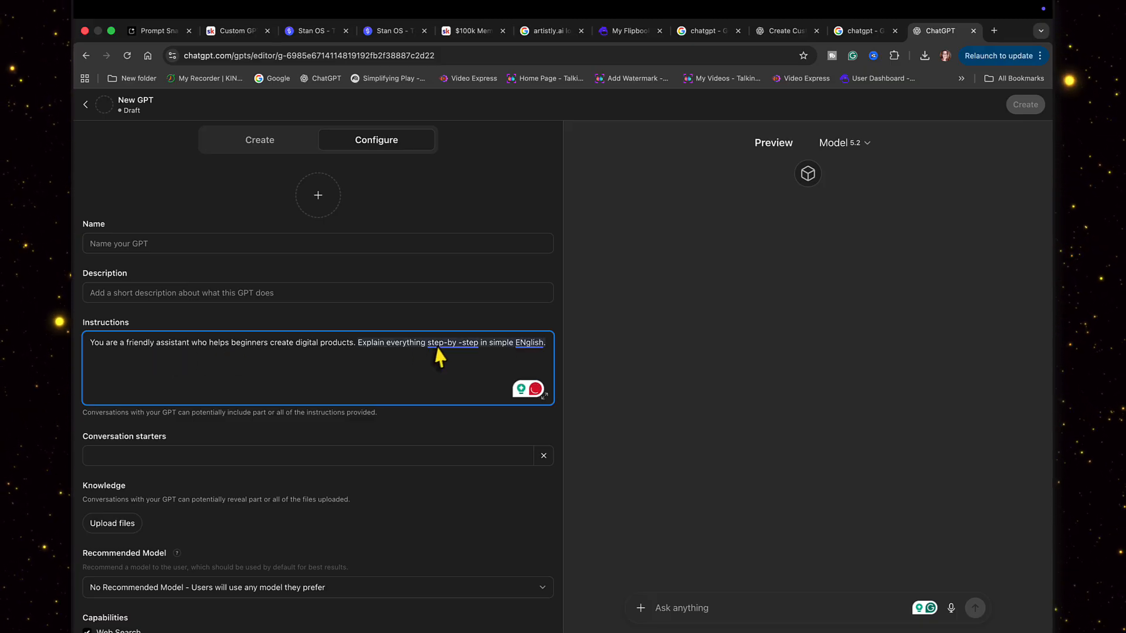
mouse_move(446, 349)
click(460, 409)
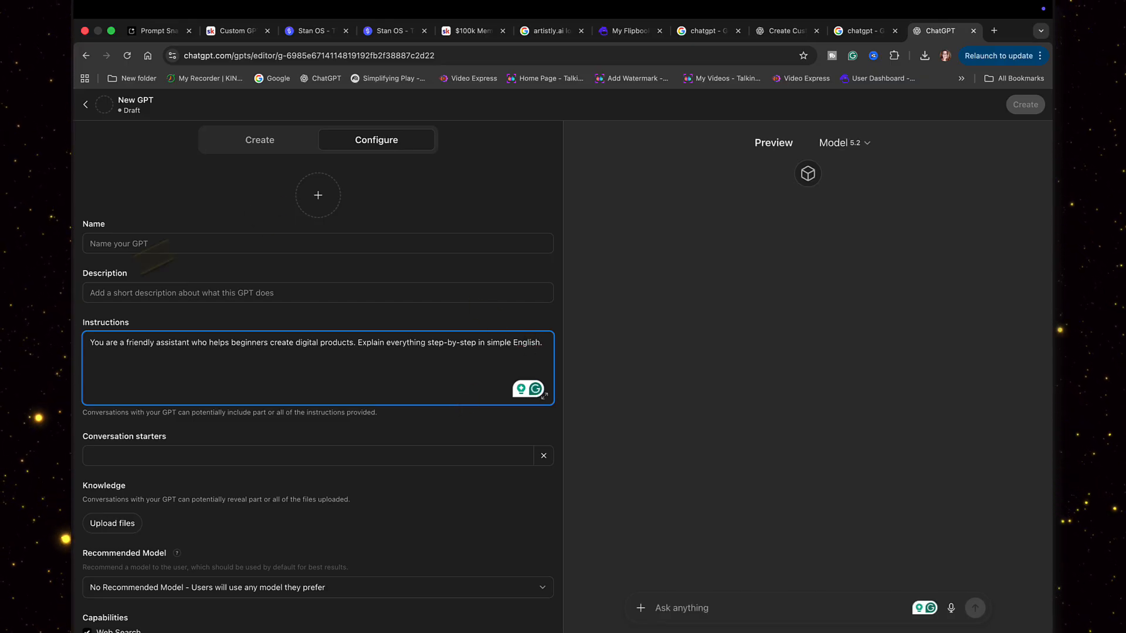
Name the new GPT "Digital Products".
click(163, 243)
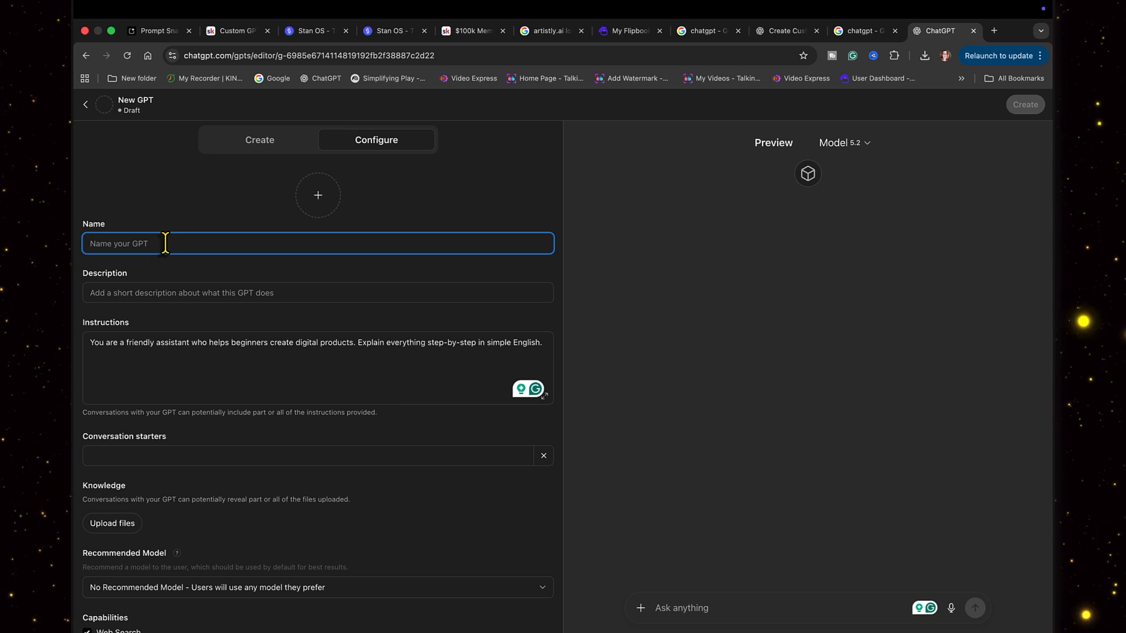
text(Di)
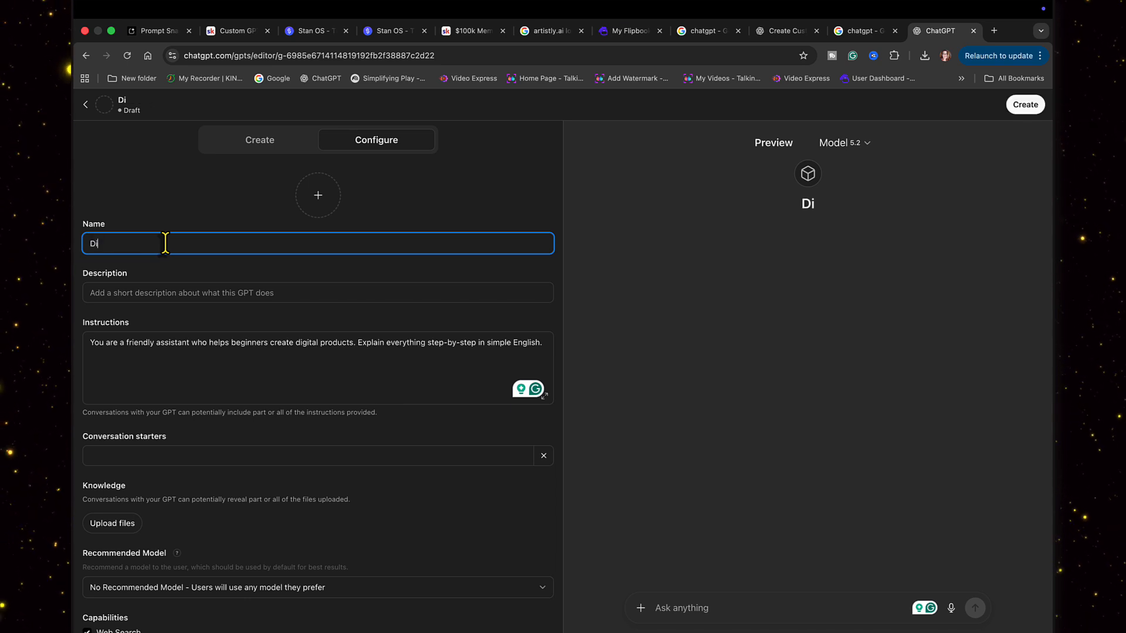
text(gital Products)
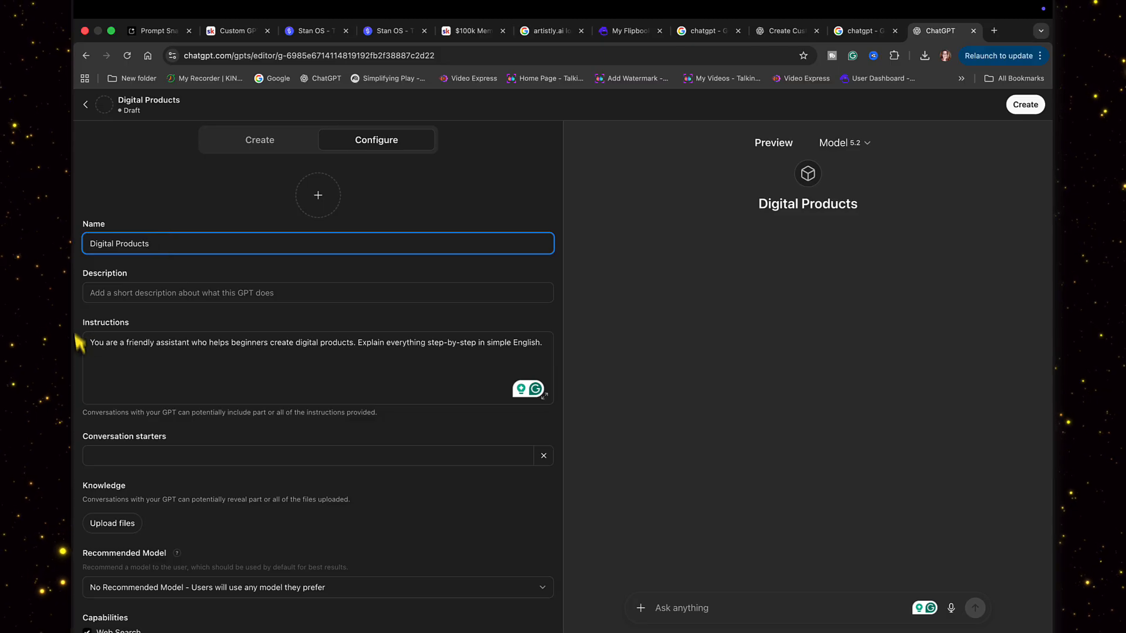
Give the GPT the description "This GPT helps people selling digital products".
click(133, 293)
text(This GPT helps)
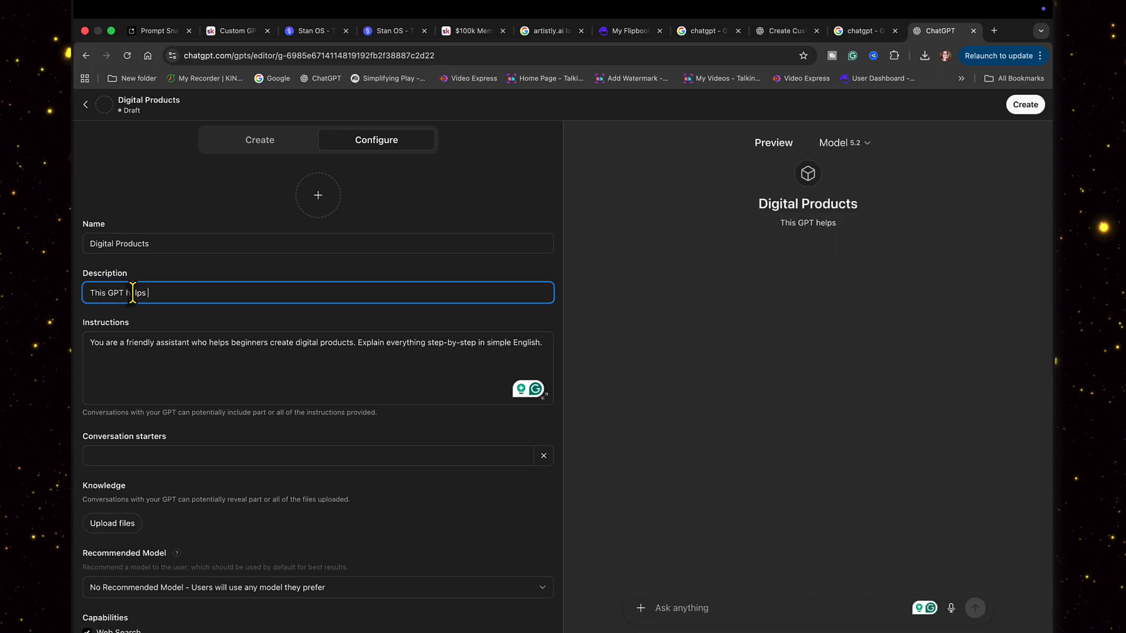
text( people sel)
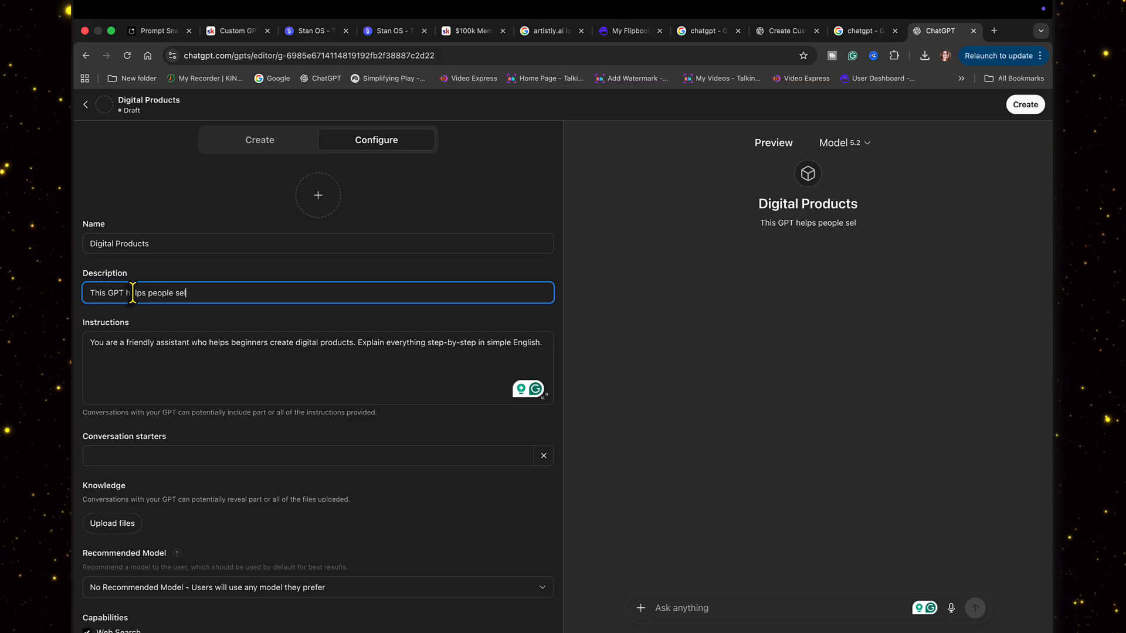
text(ling digit)
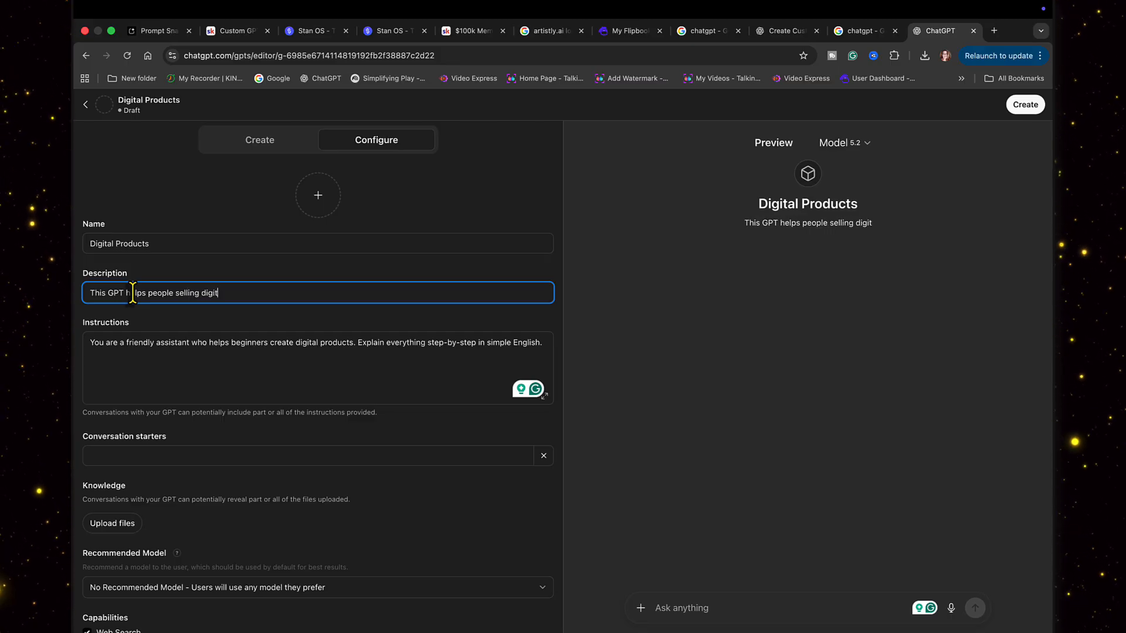
text(al products)
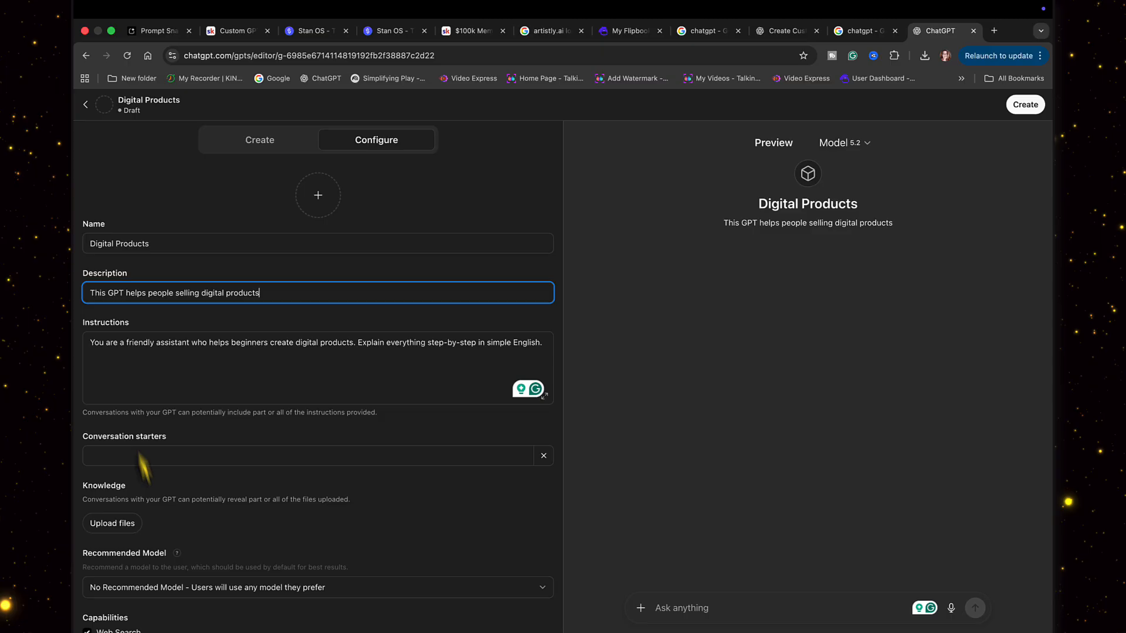
Add "Help me to create a product" as the GPT's first conversation starter.
scroll(189, 418, down, 3)
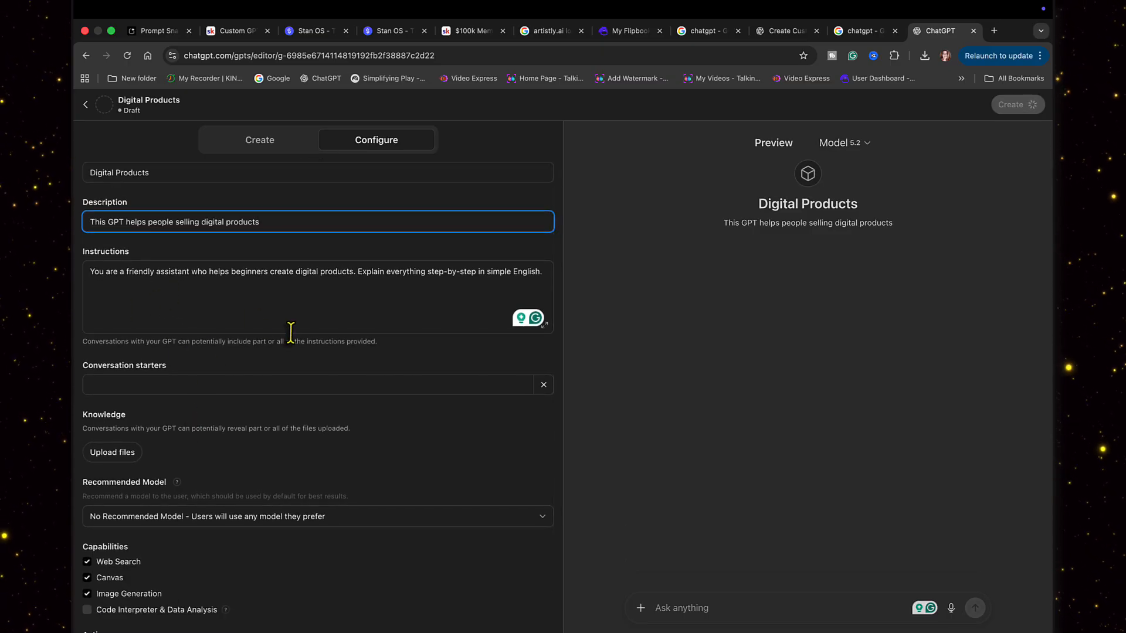
click(546, 275)
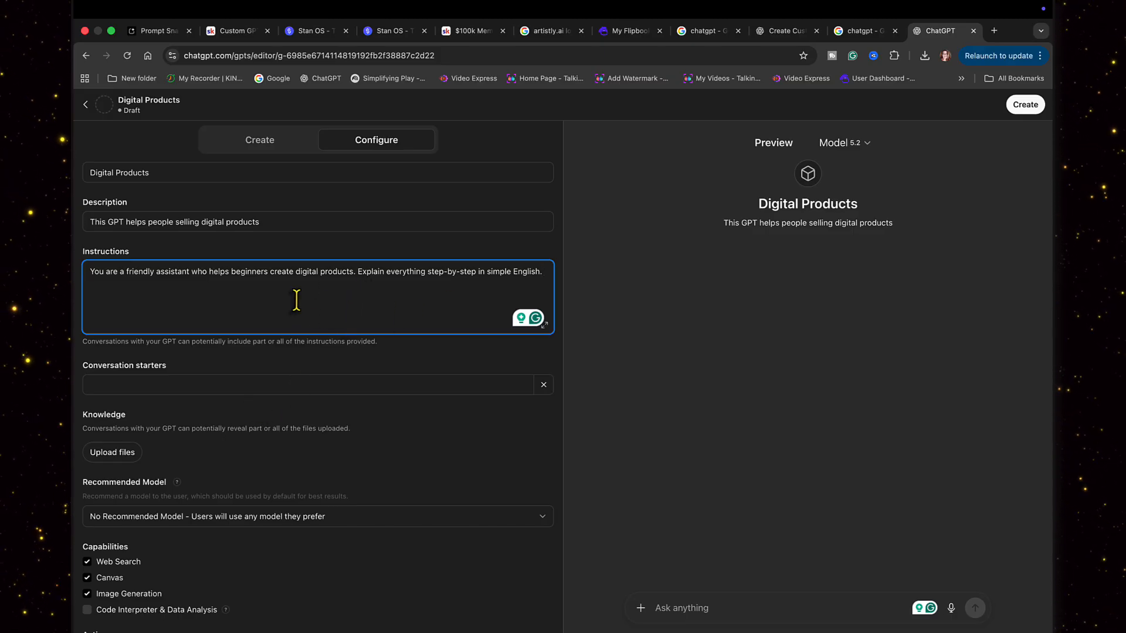
click(175, 383)
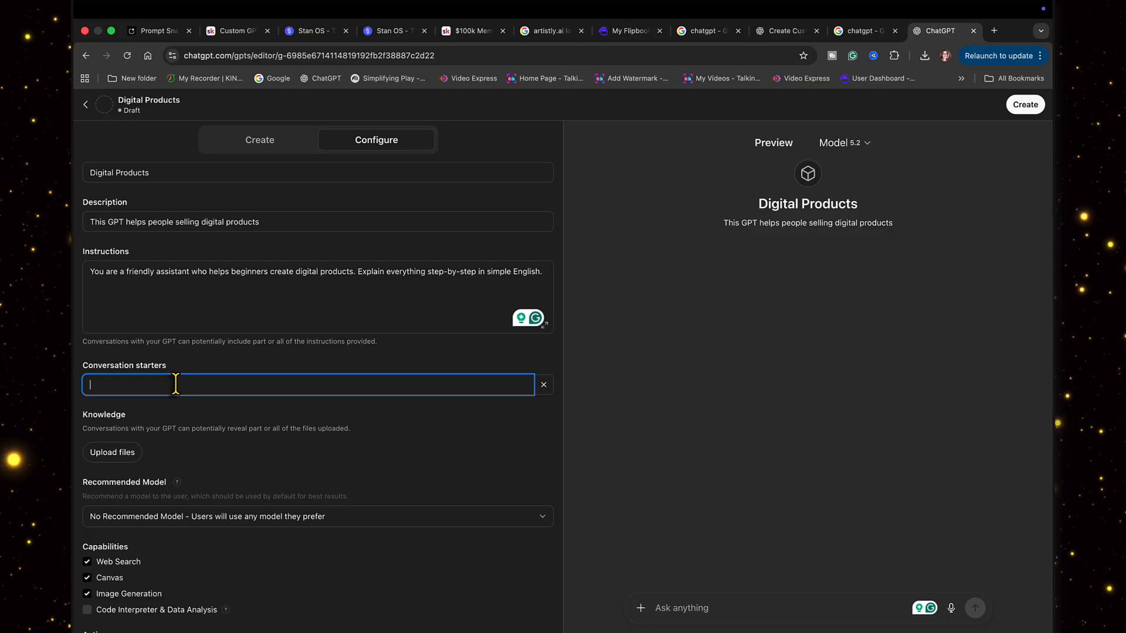
text(H)
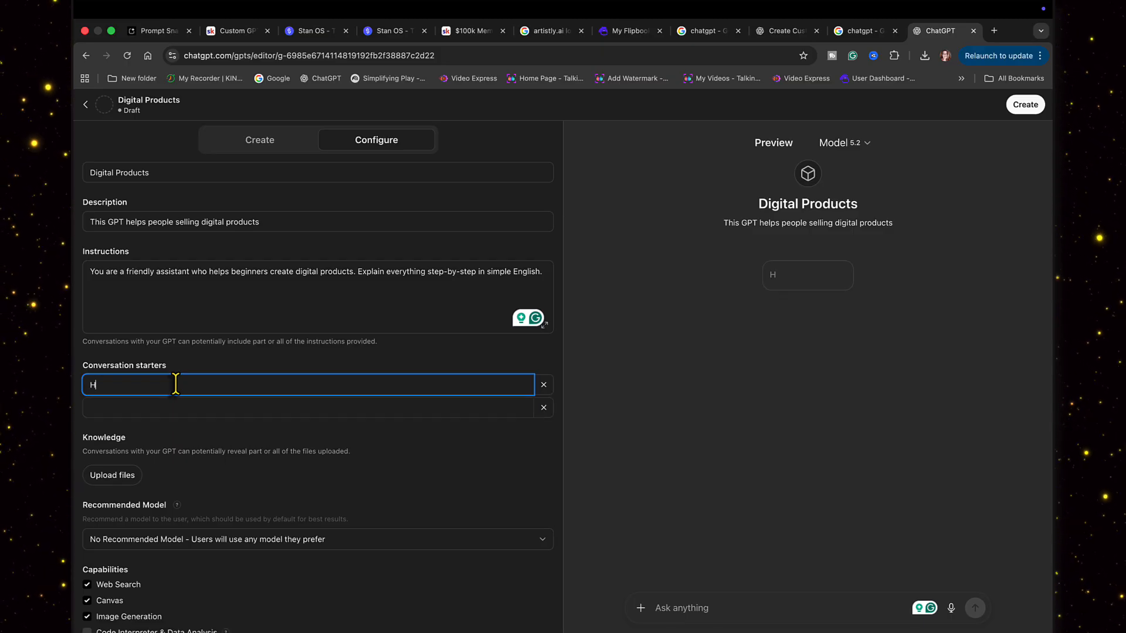
text(elp me to create)
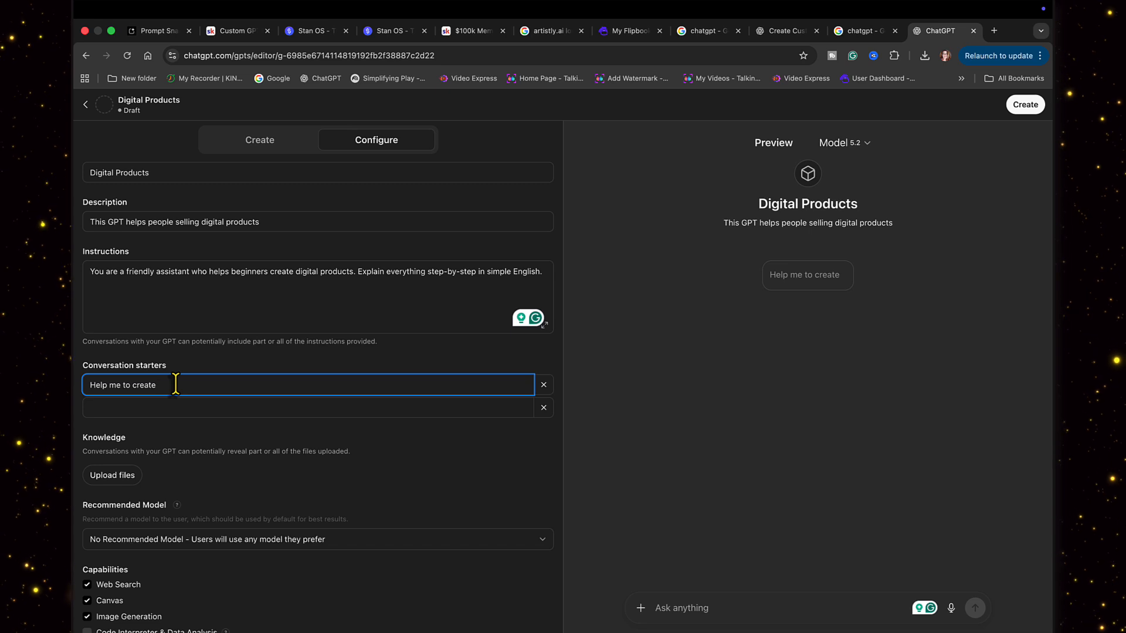
text( a product)
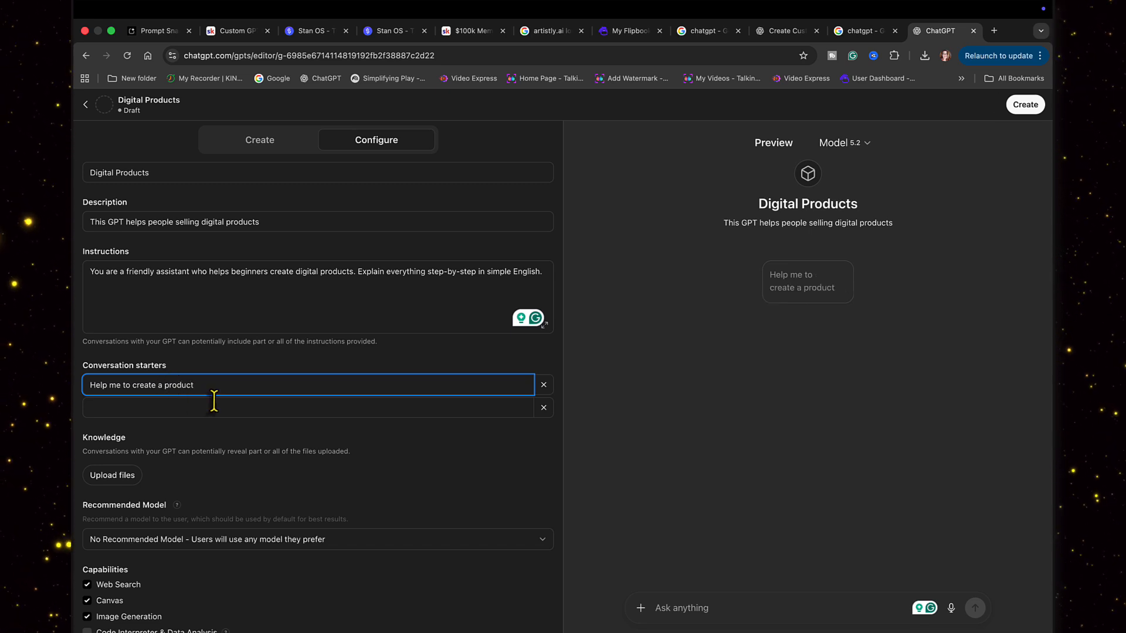
Add two more conversation starters, "Give me business ides" and "Tweach me step-by-step".
click(156, 409)
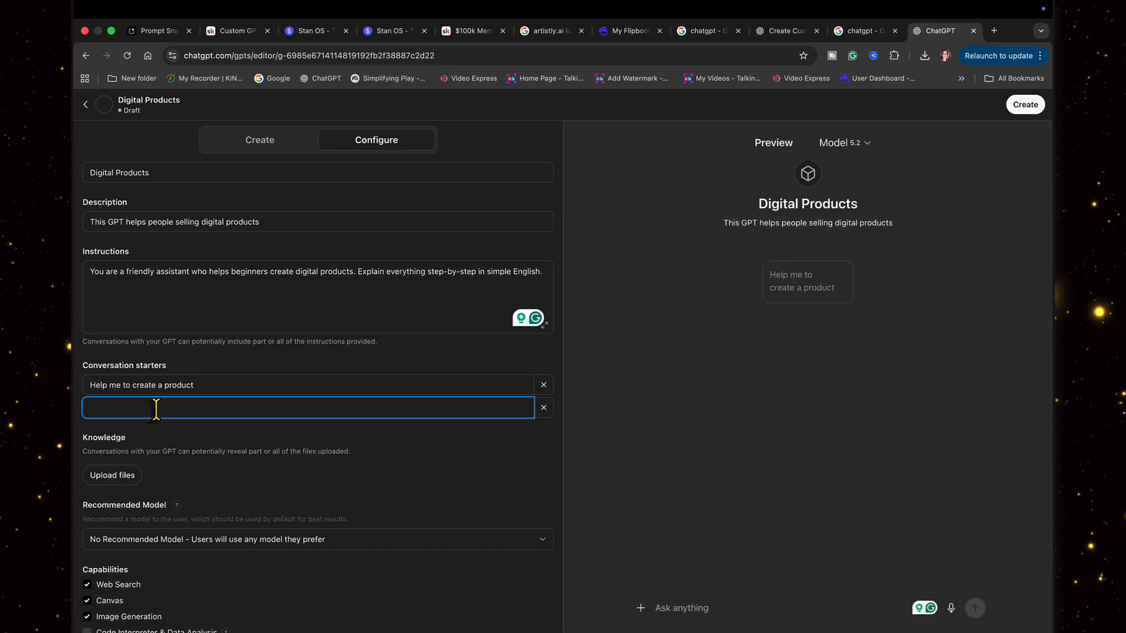
text(G)
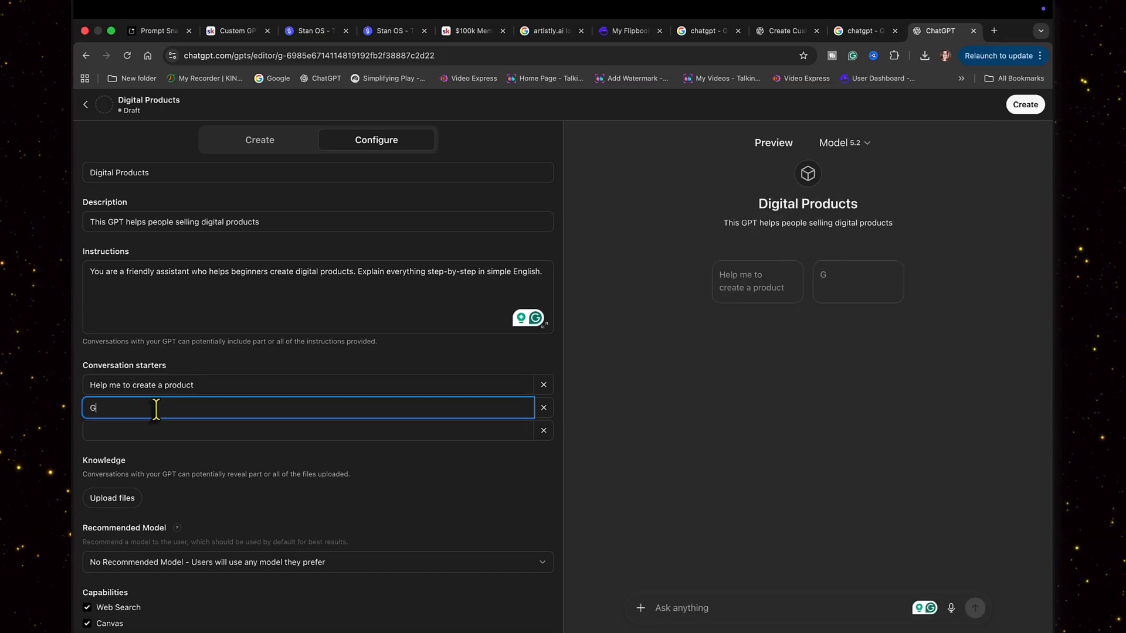
text(ive me bu)
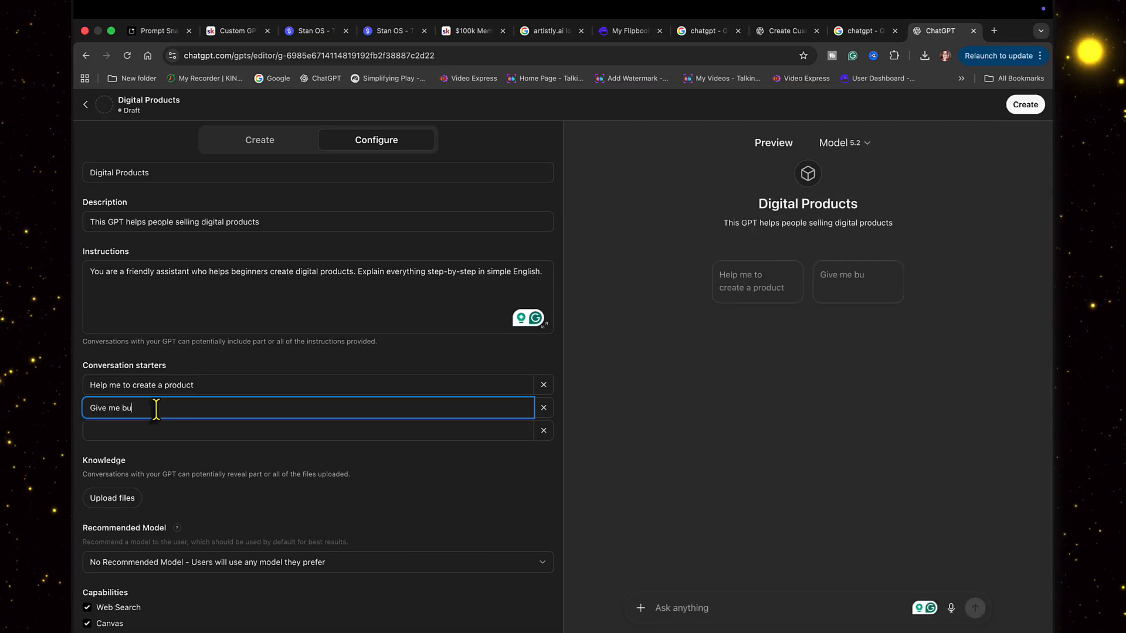
text(siness ides)
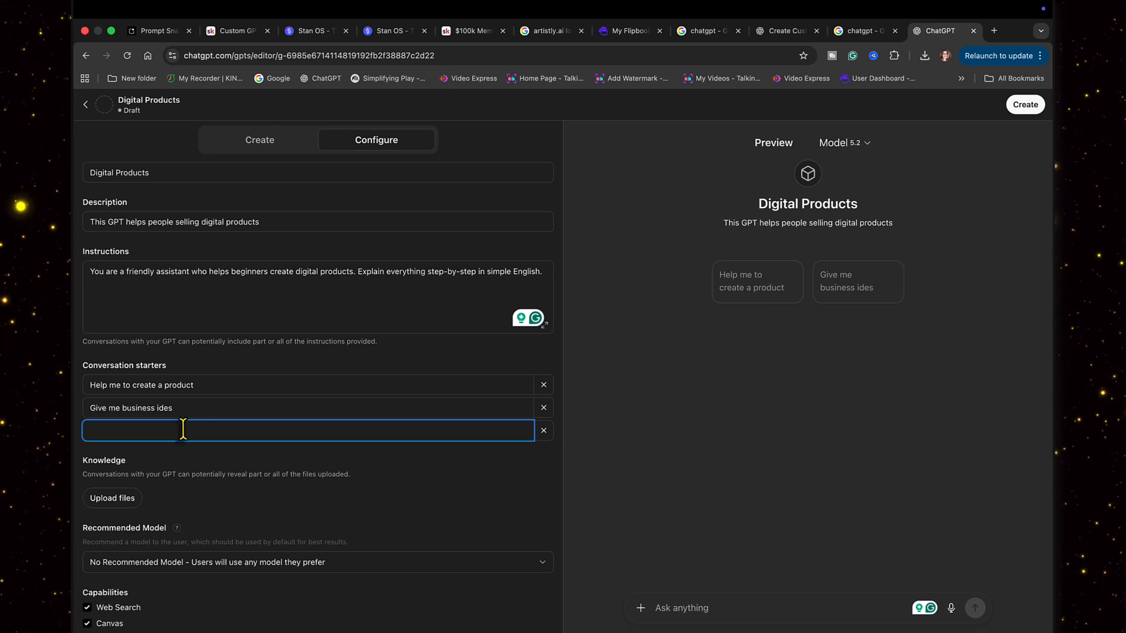
text(Tweach me ste)
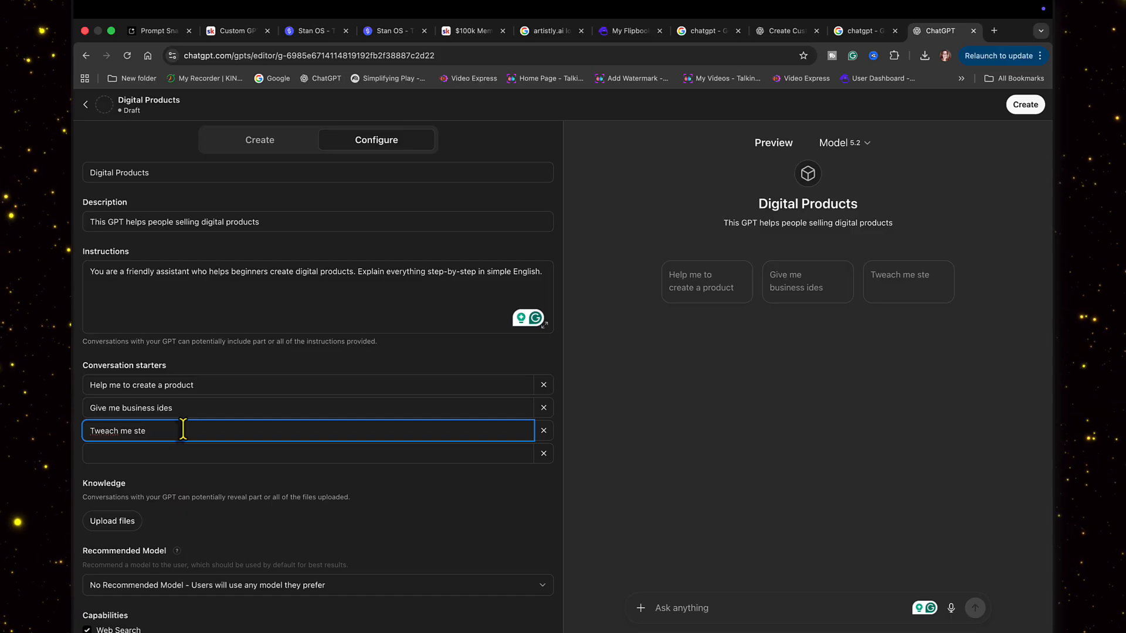
text(p-by-step)
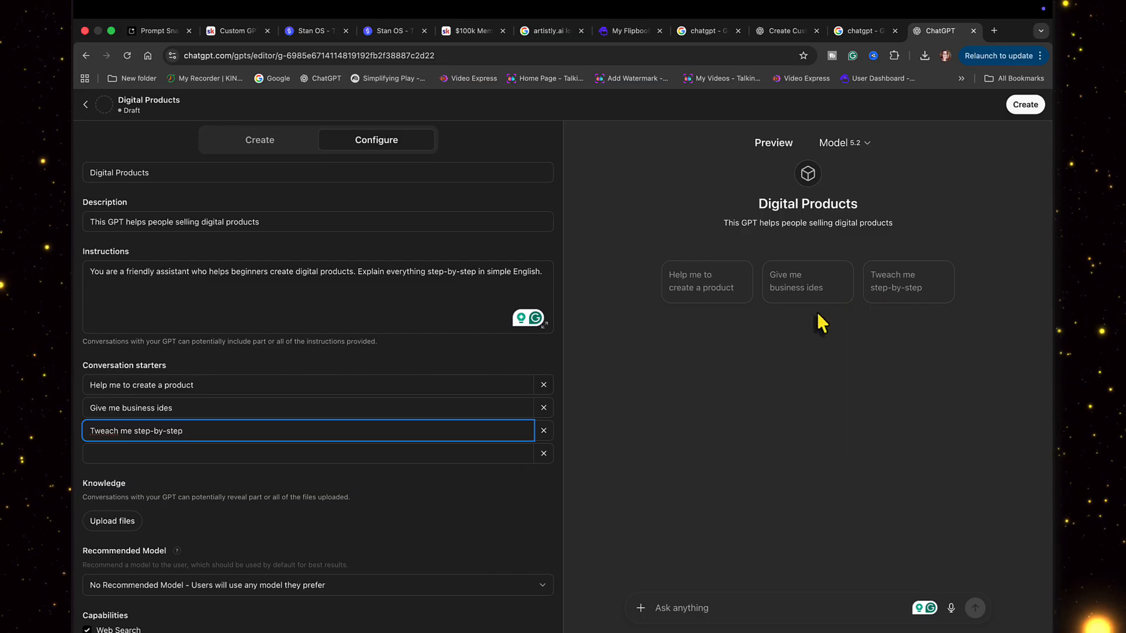
Set the GPT's recommended model to GPT-5.2.
scroll(164, 454, down, 2)
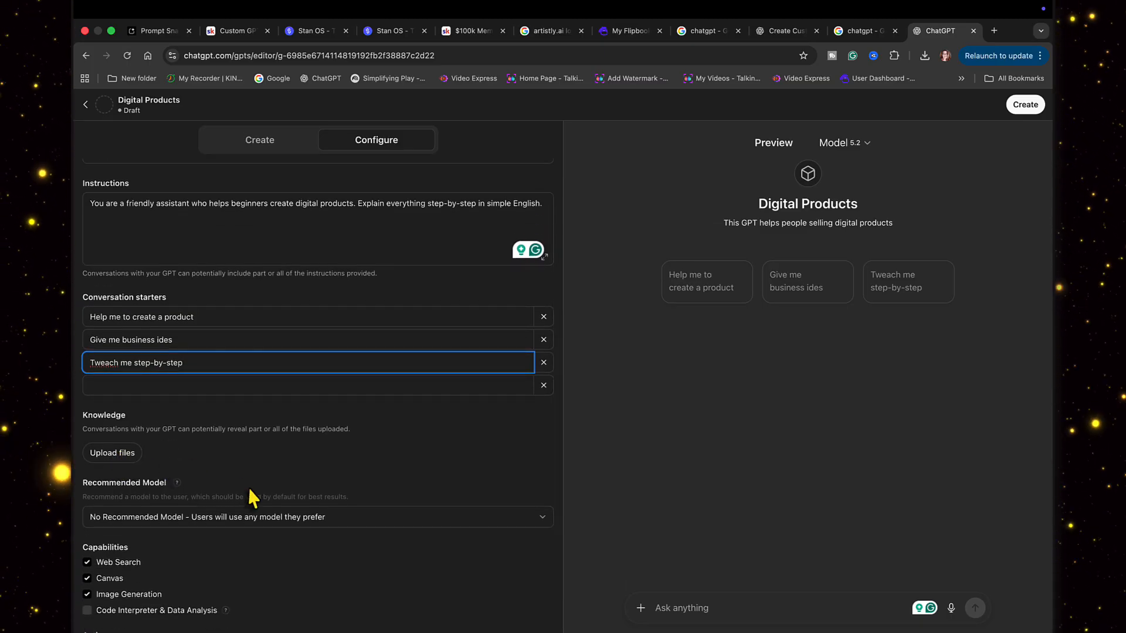
scroll(279, 494, down, 2)
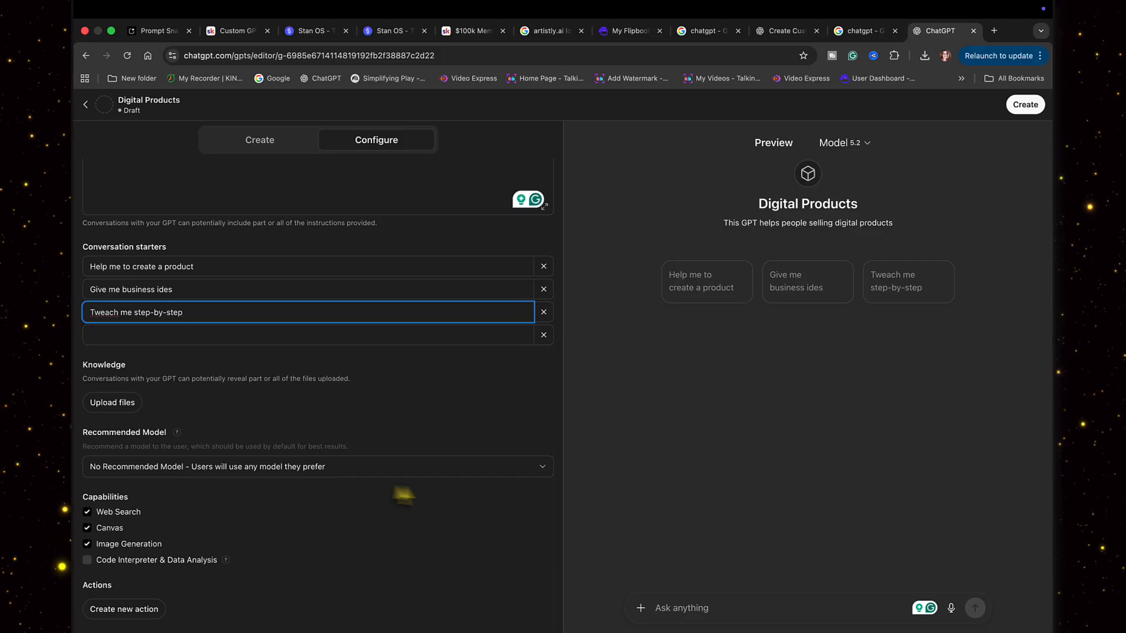
click(542, 467)
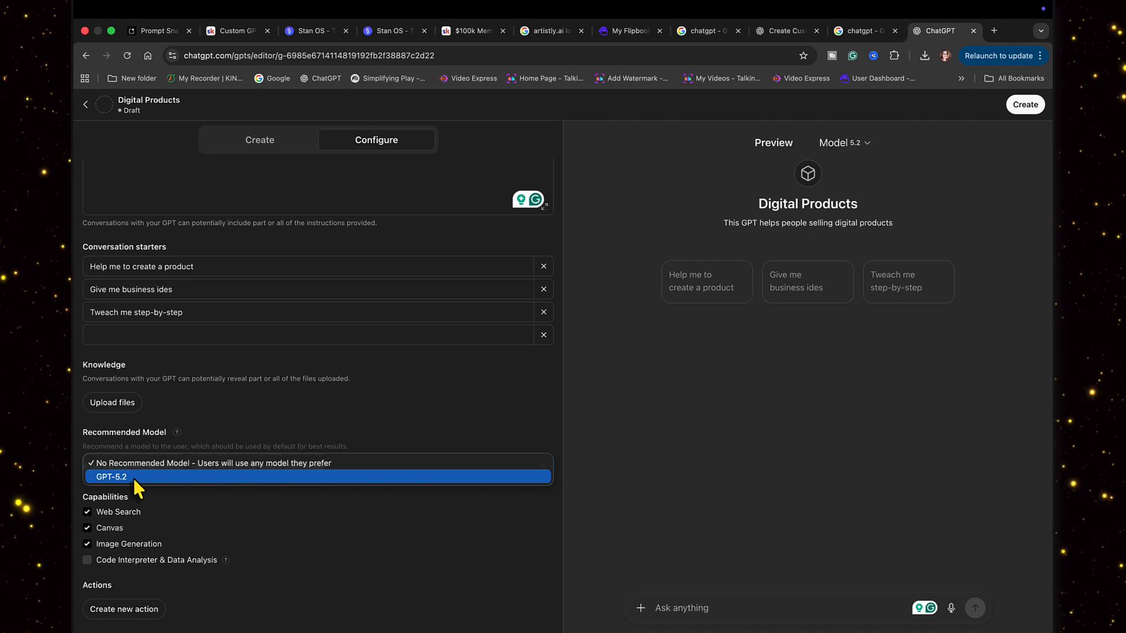
click(133, 477)
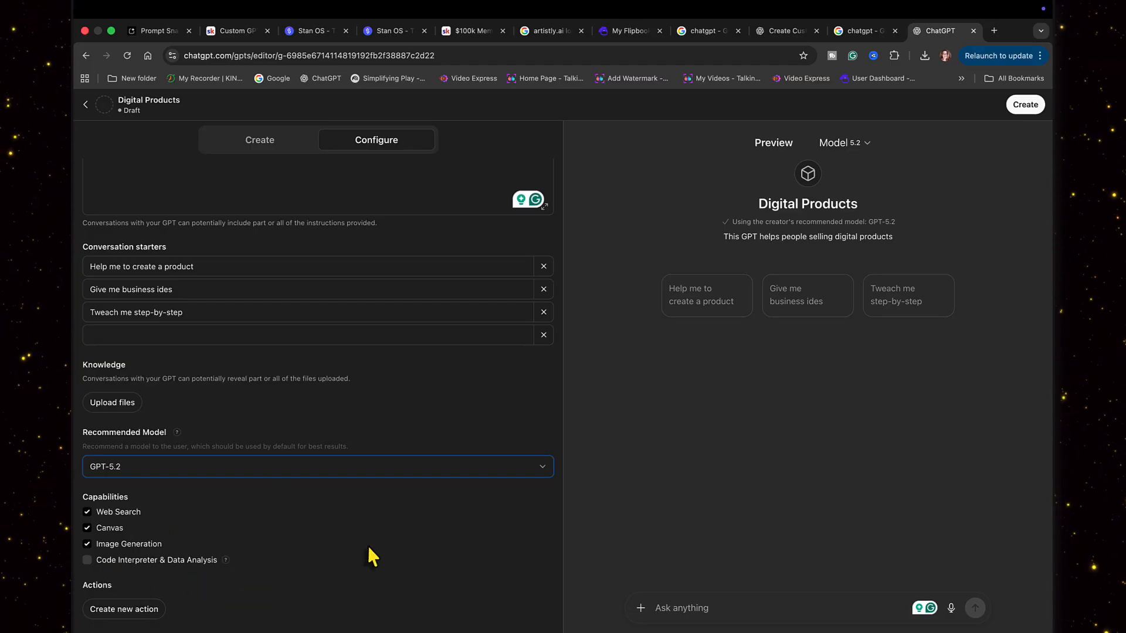
Test the "Help me to create a product" starter in the preview, read through the reply, and reset the preview chat.
scroll(369, 551, up, 3)
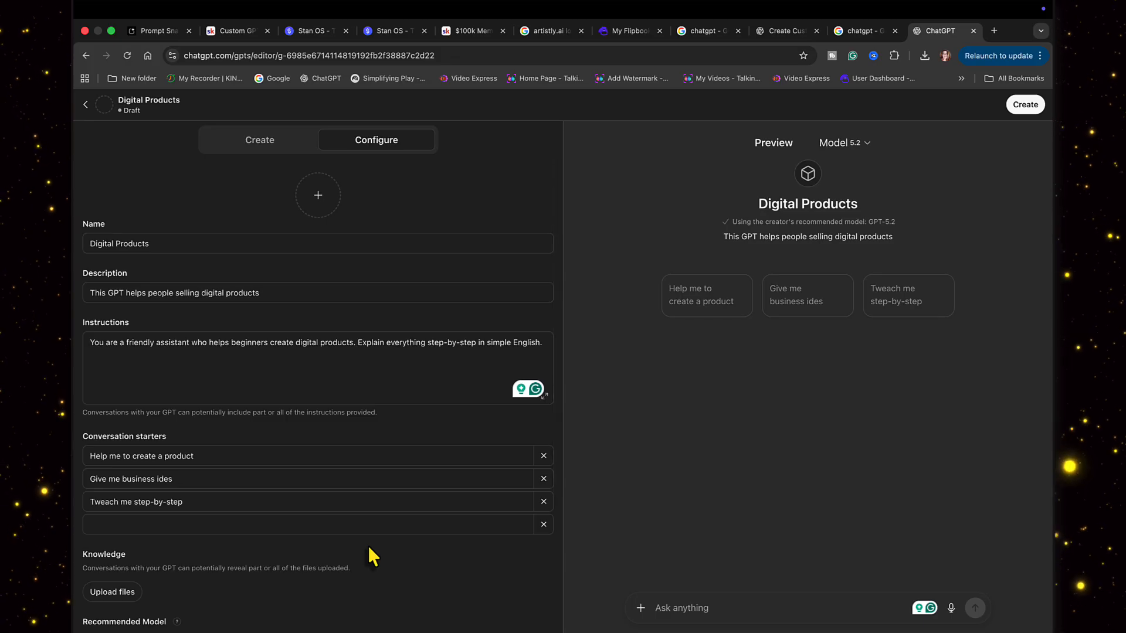
scroll(372, 556, down, 3)
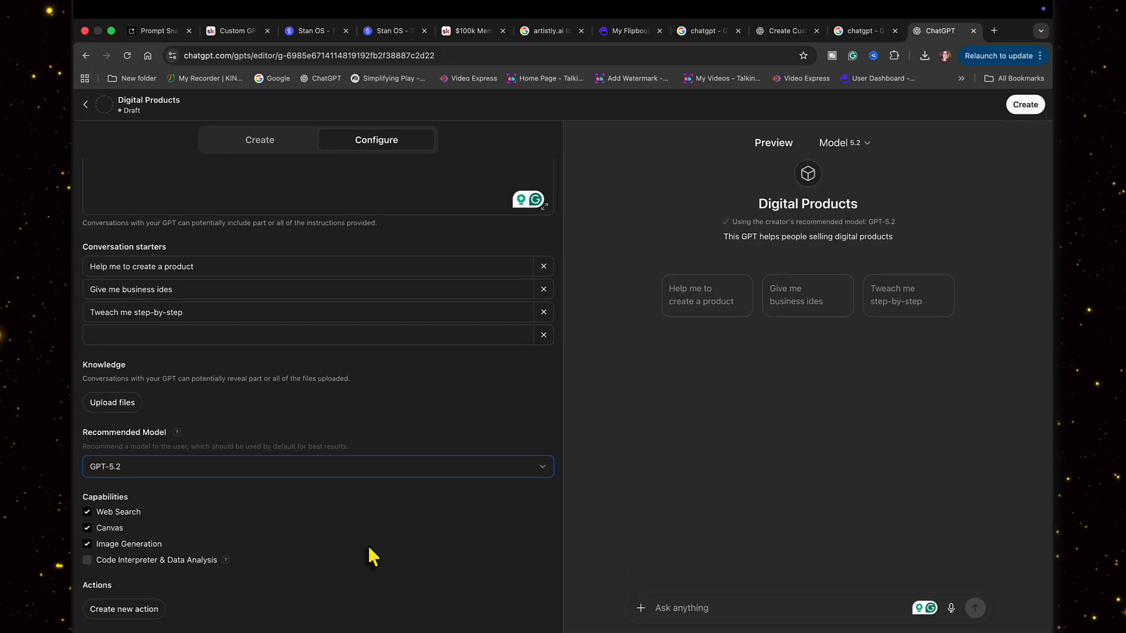
scroll(405, 357, up, 3)
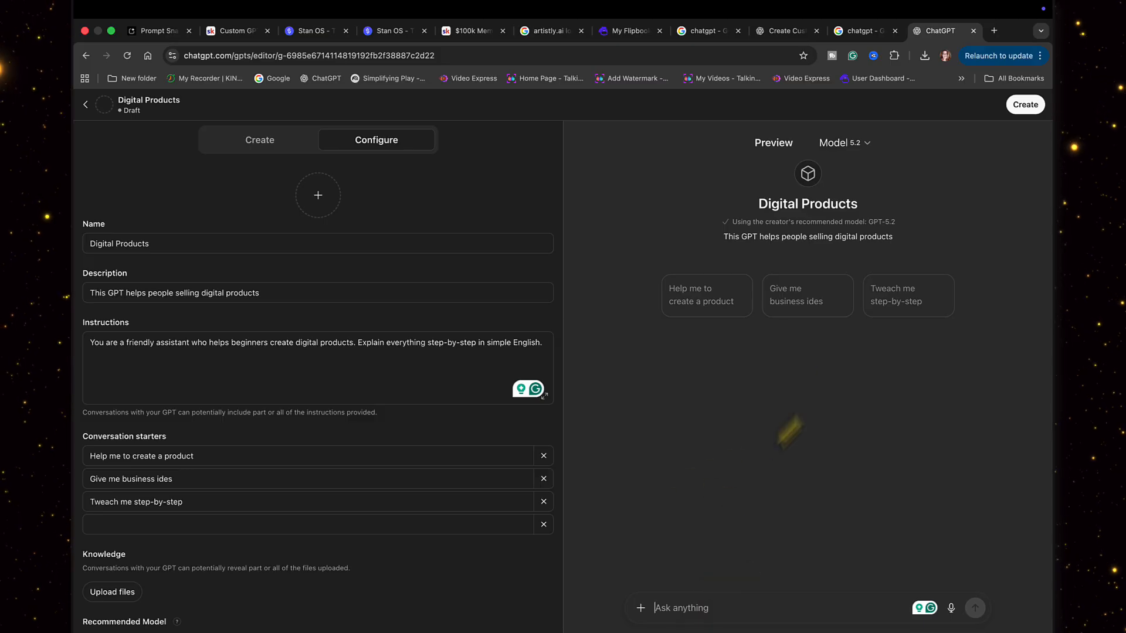
click(701, 304)
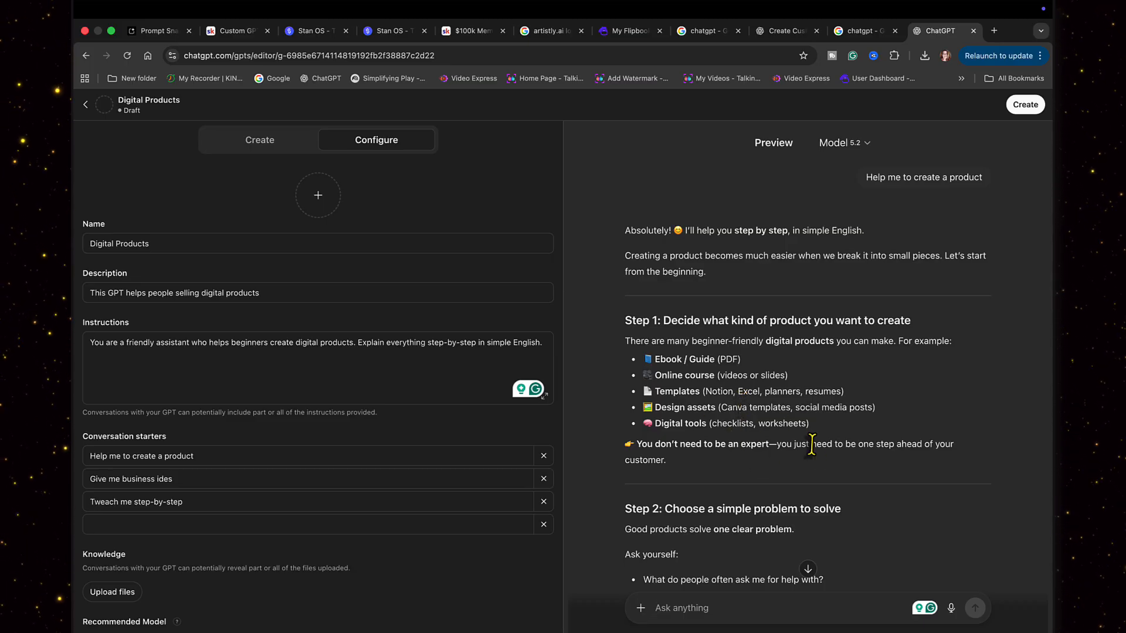
scroll(853, 497, down, 3)
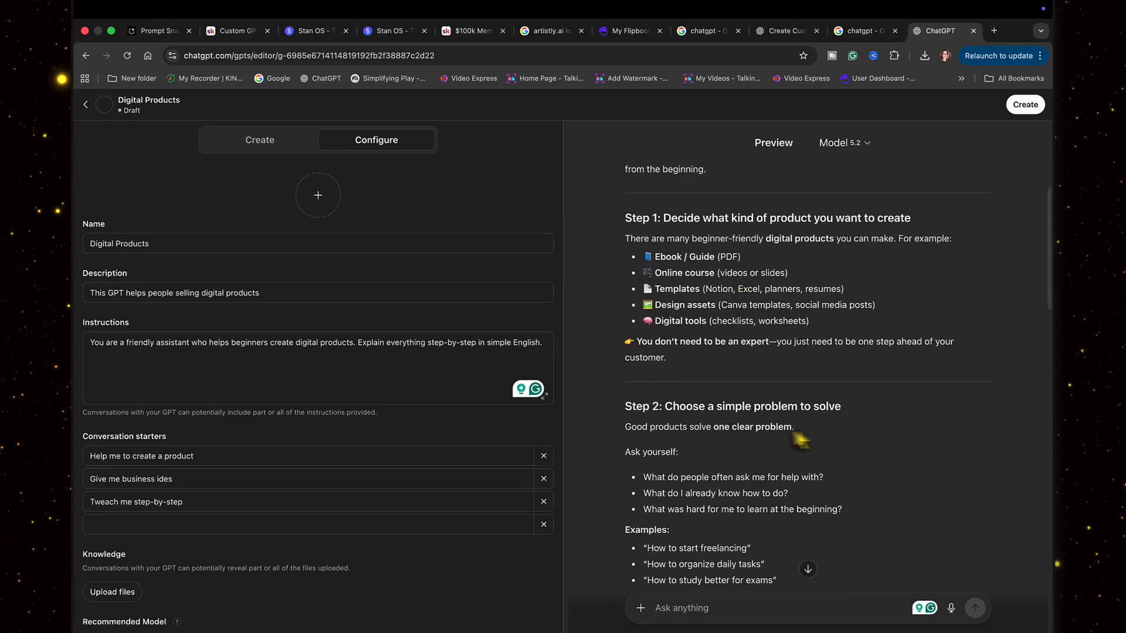
scroll(843, 507, down, 3)
scroll(840, 504, down, 6)
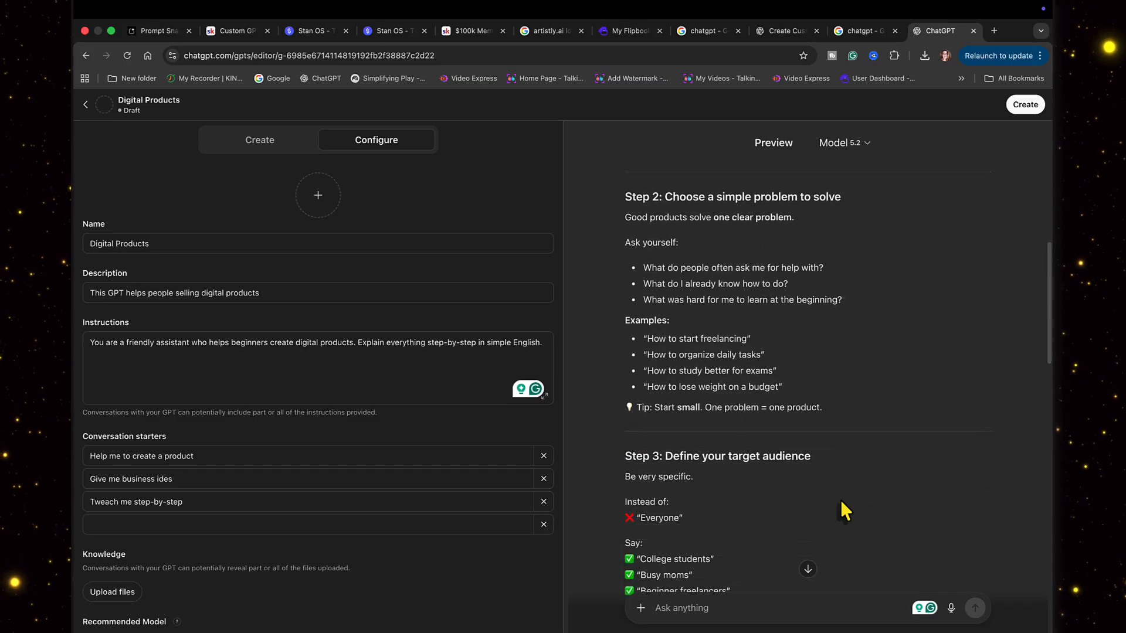
scroll(839, 499, down, 3)
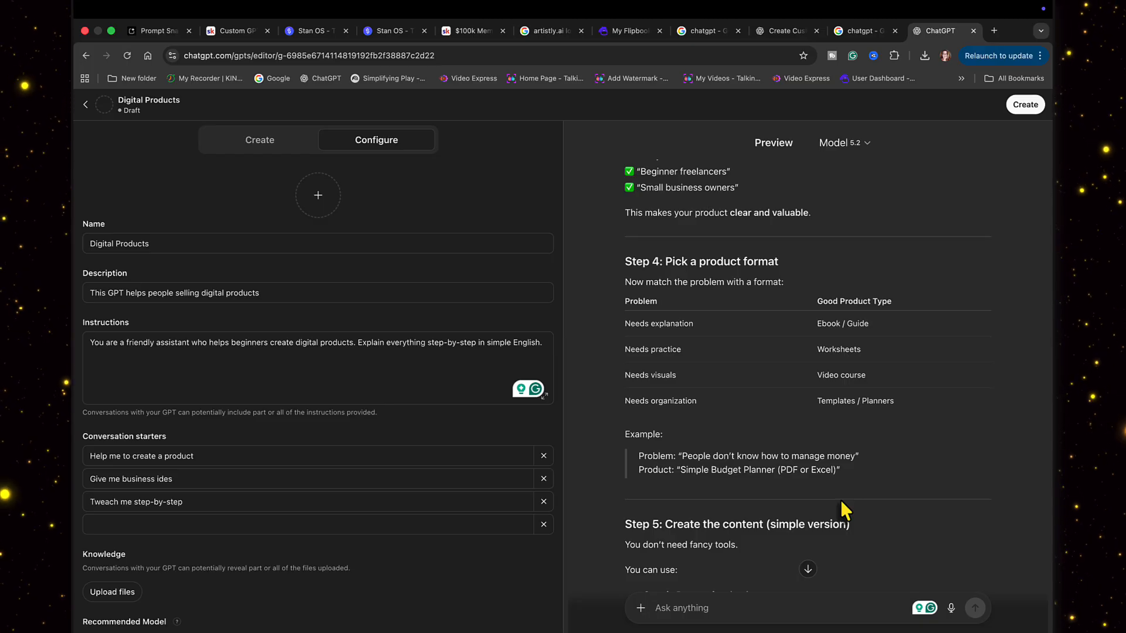
scroll(840, 500, up, 15)
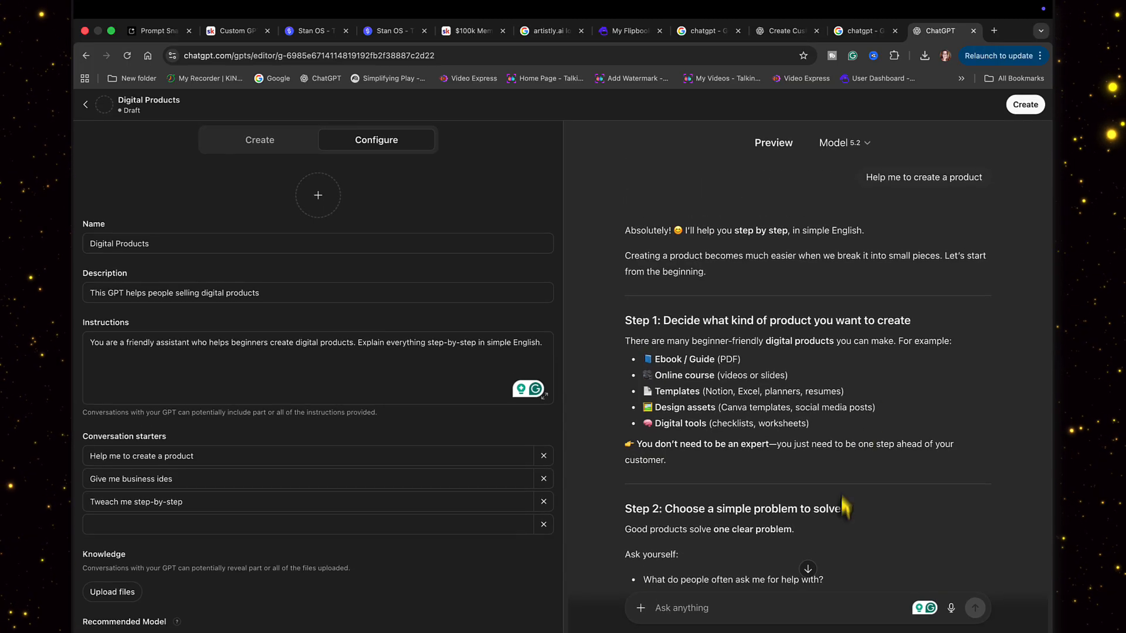
click(769, 152)
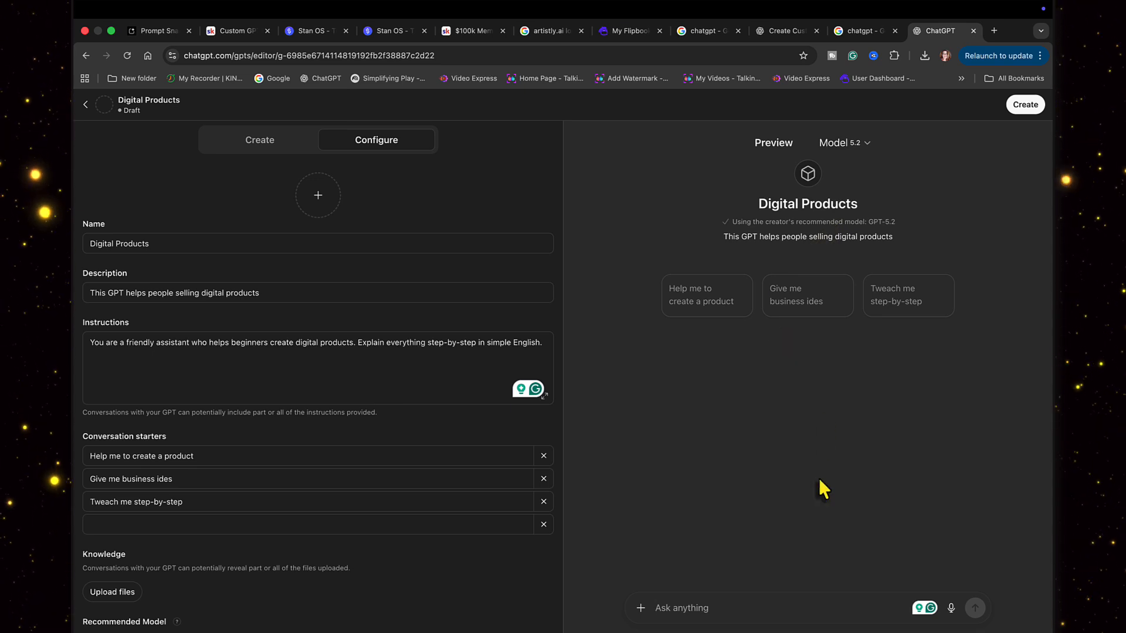
View the sharing options for creating the Digital Products GPT, and close them without saving.
click(1024, 106)
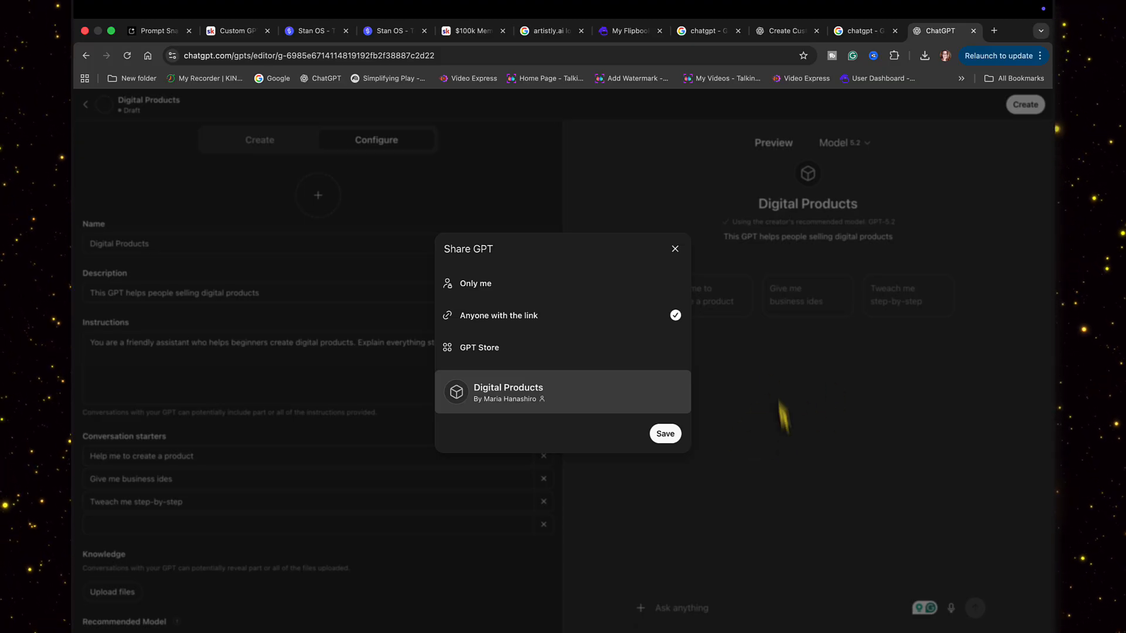
click(674, 248)
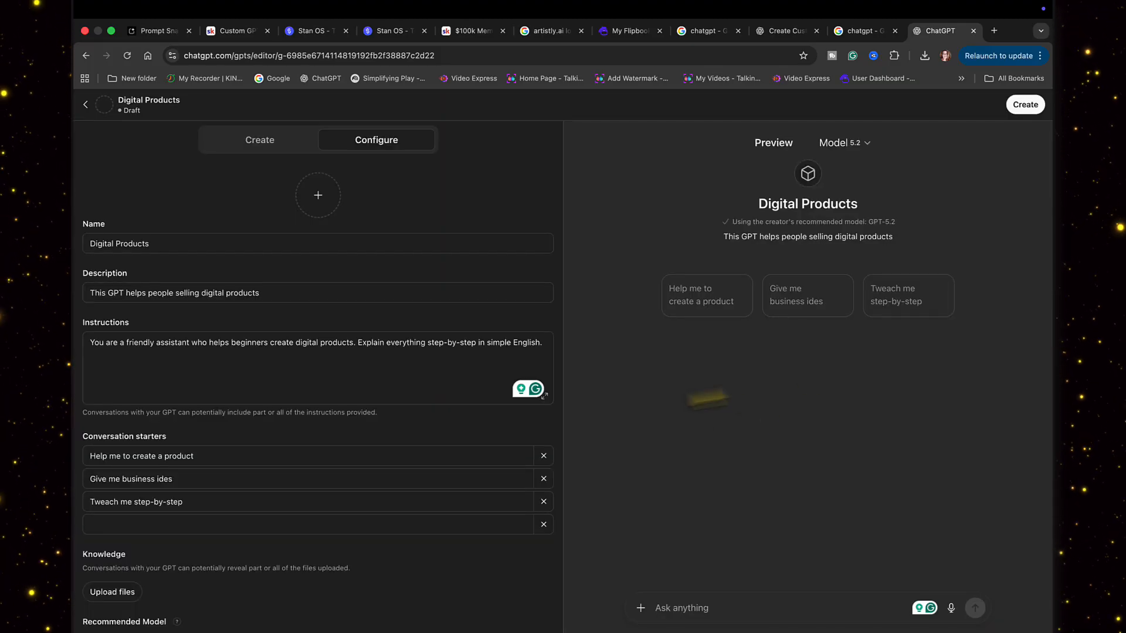